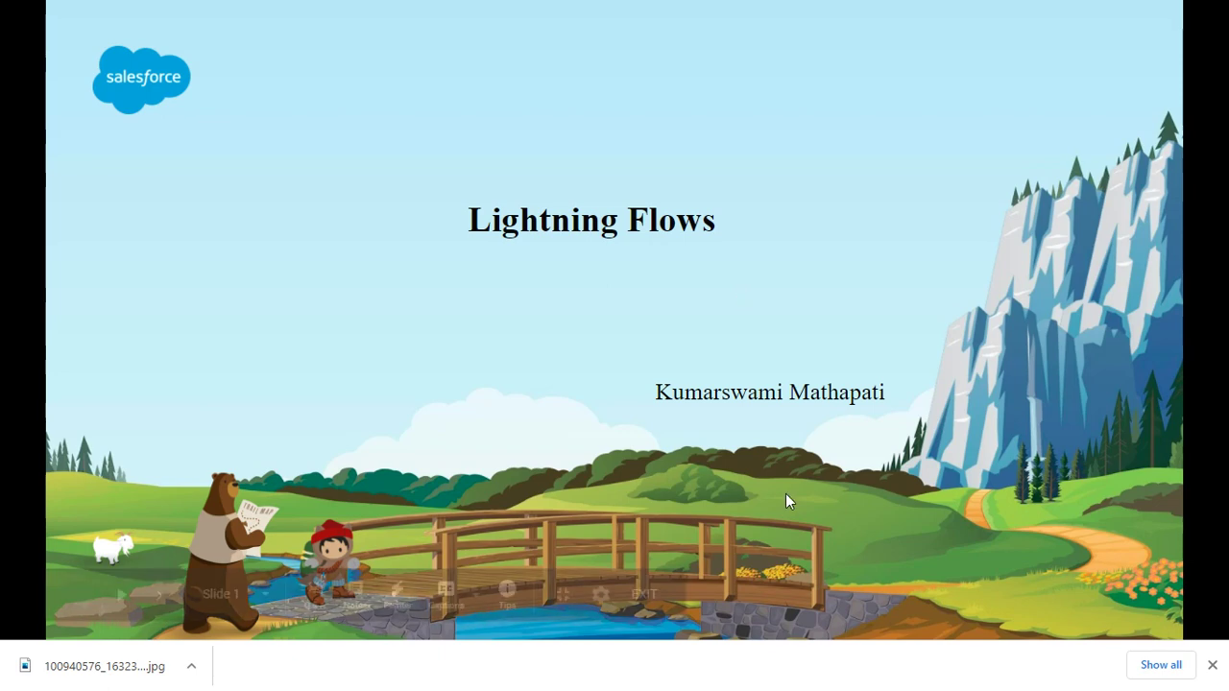
# Step: Exit the slideshow and open the Flow Solutions page on Salesforce AppExchange
pyautogui.click(645, 593)
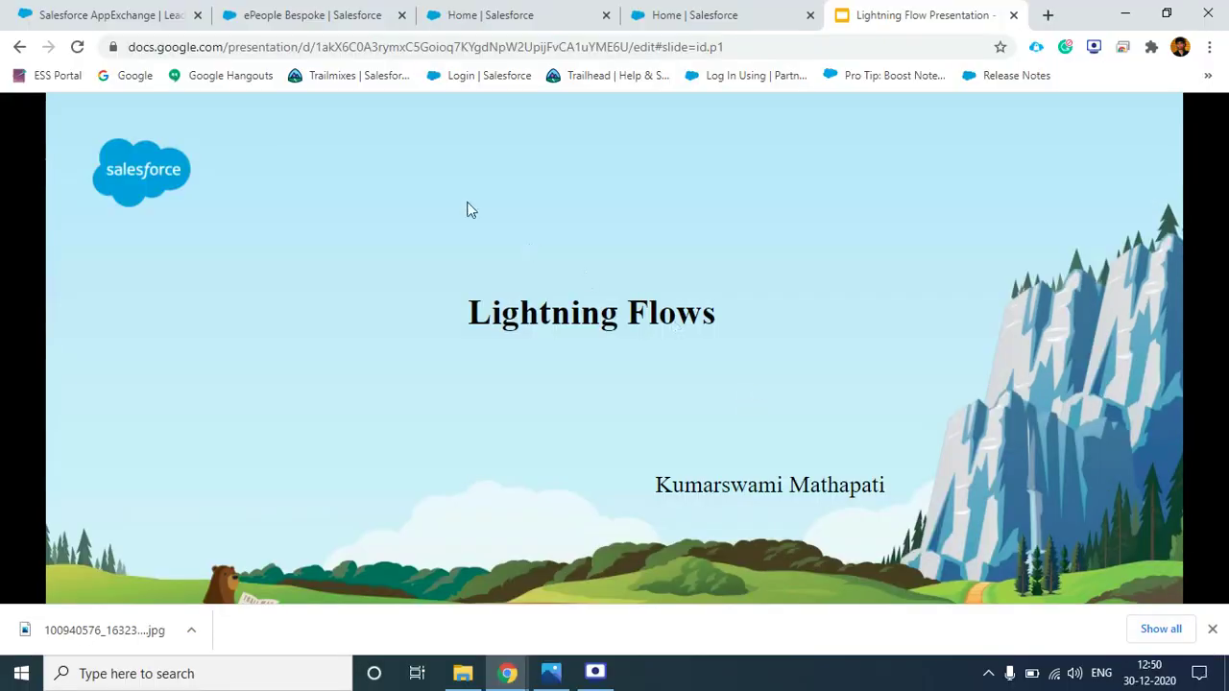
pyautogui.click(129, 12)
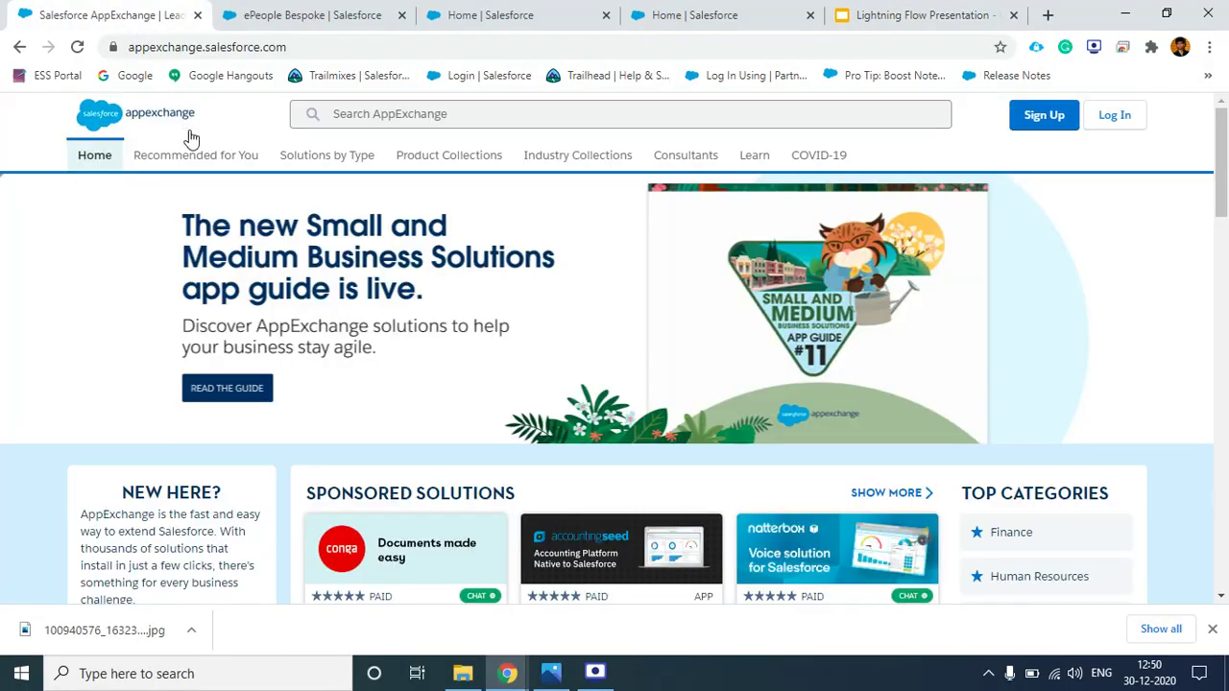
pyautogui.click(332, 163)
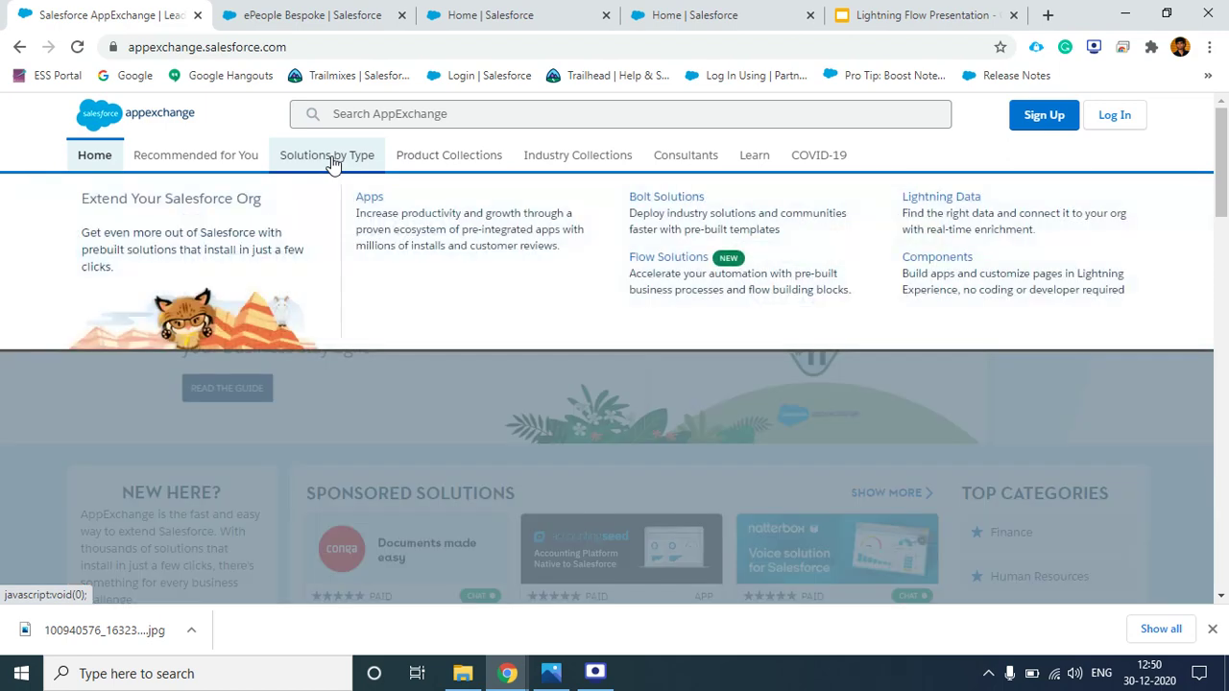
pyautogui.click(640, 269)
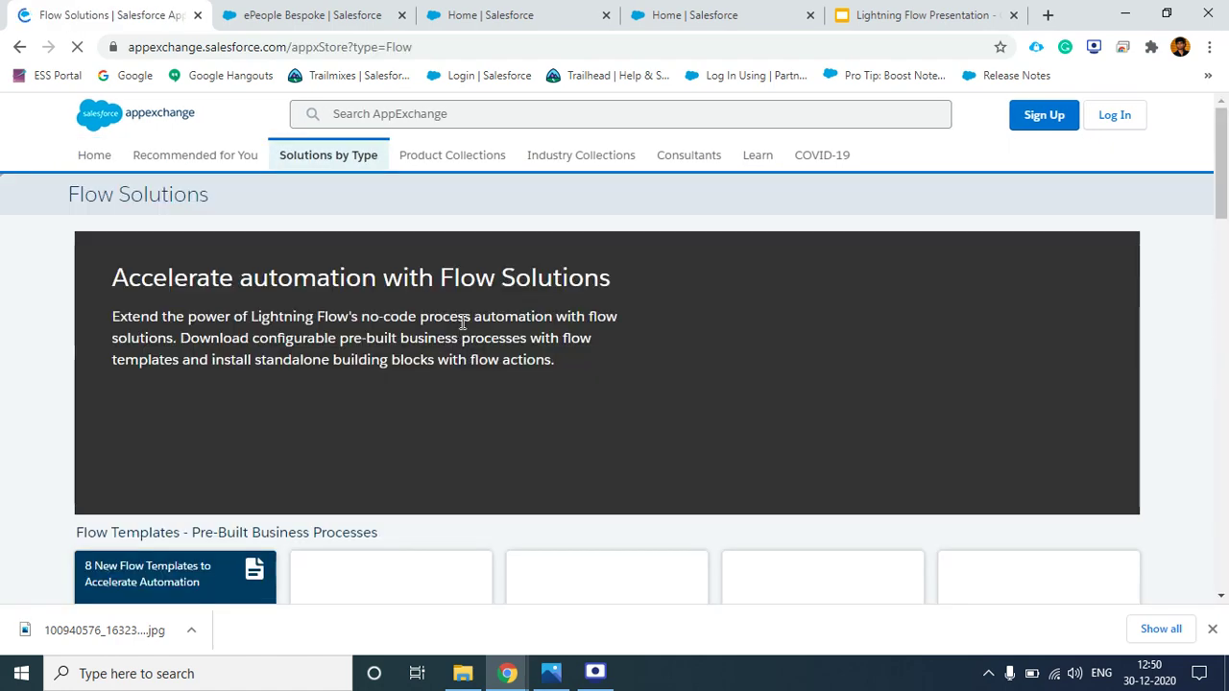
# Step: Browse the pre-built flow templates and flow actions on the Flow Solutions page, including the Flow Error Handling summary
pyautogui.scroll(-3, 469, 318)
pyautogui.scroll(-1, 469, 318)
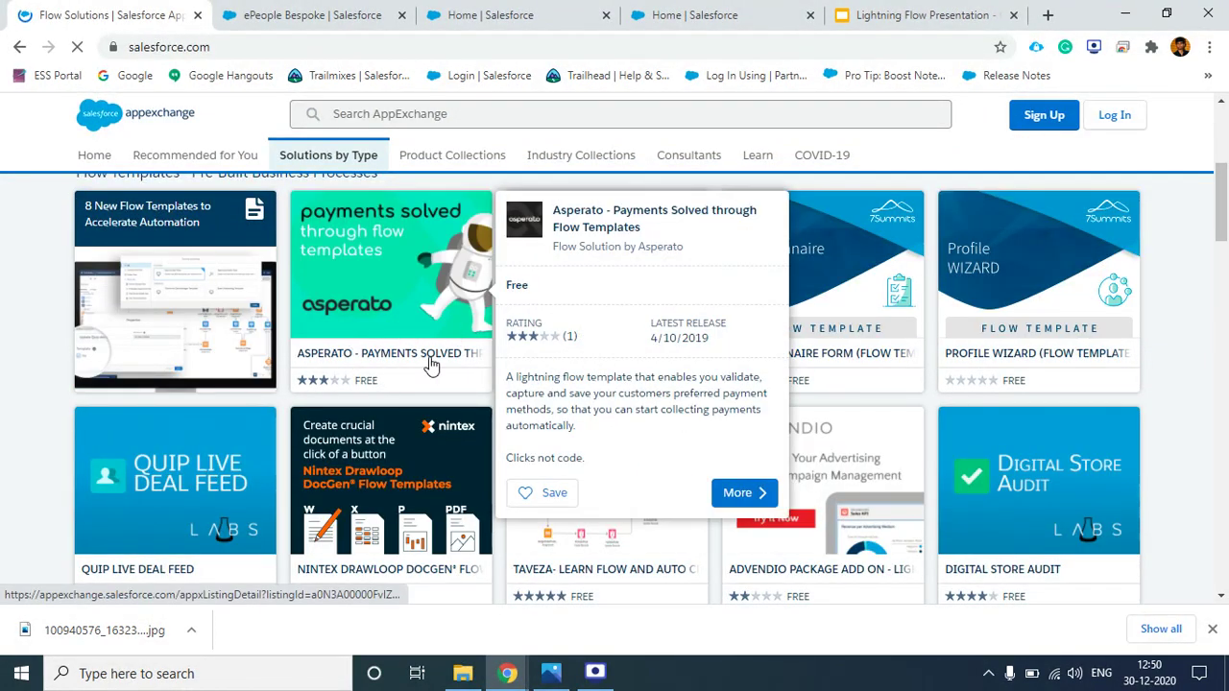
pyautogui.scroll(-5, 422, 353)
pyautogui.scroll(-1, 415, 351)
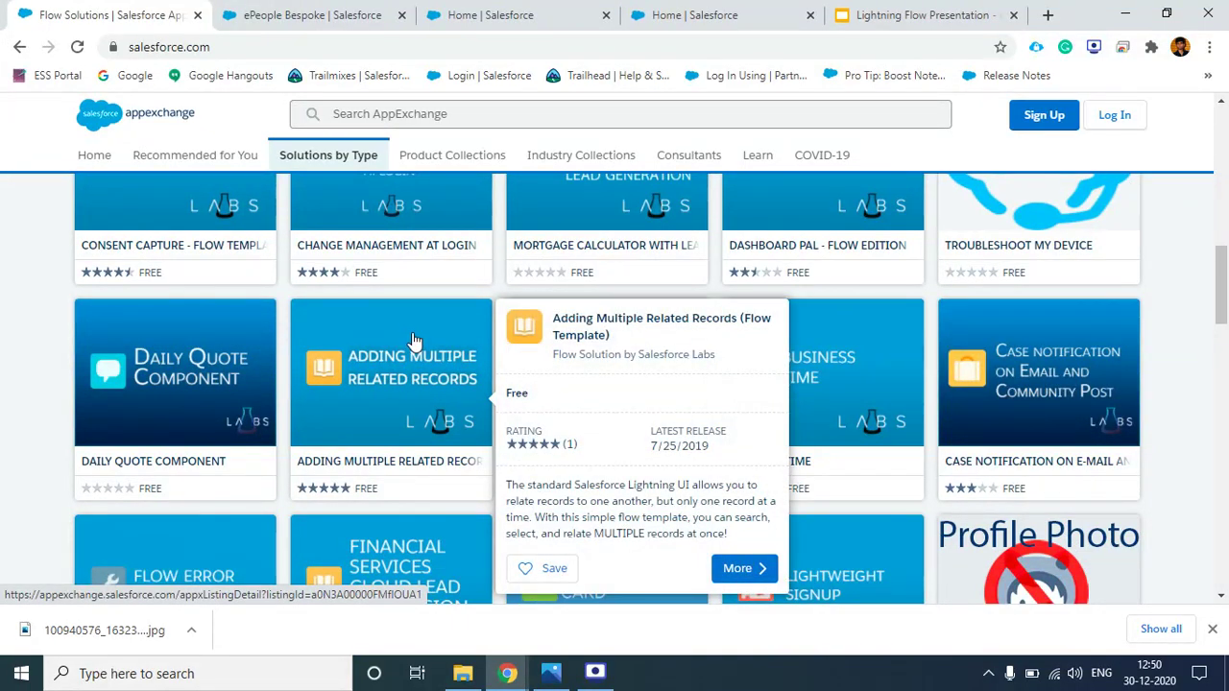
pyautogui.scroll(-2, 414, 340)
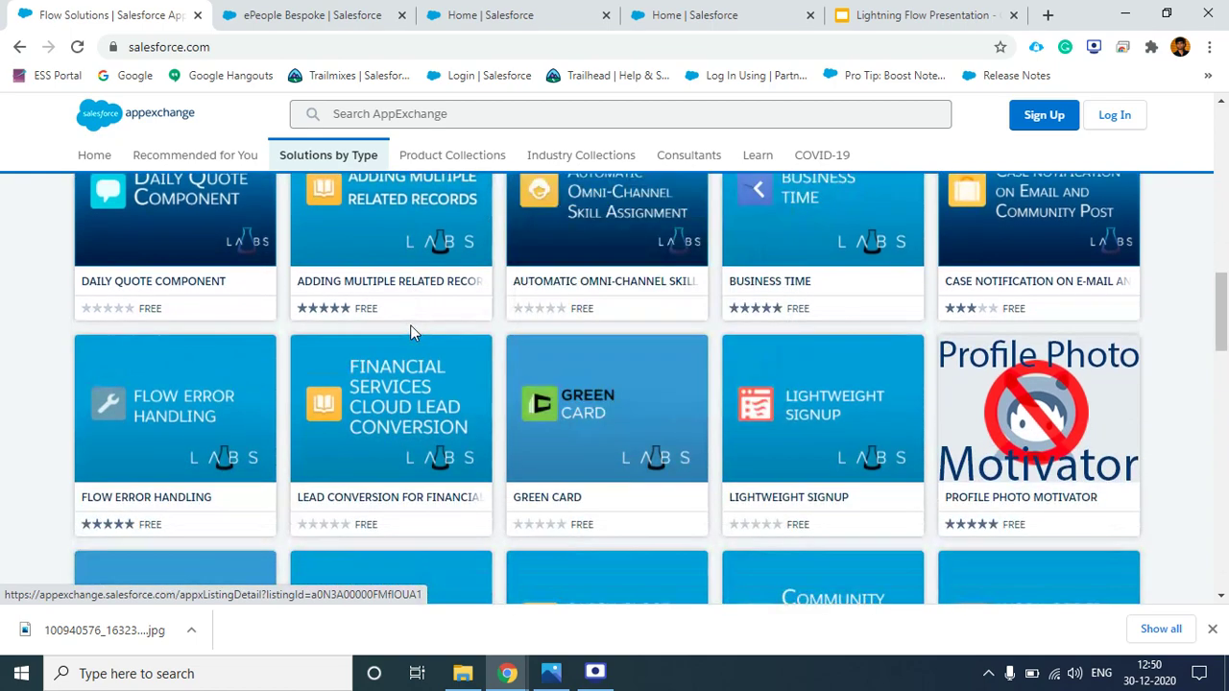
pyautogui.moveTo(248, 379)
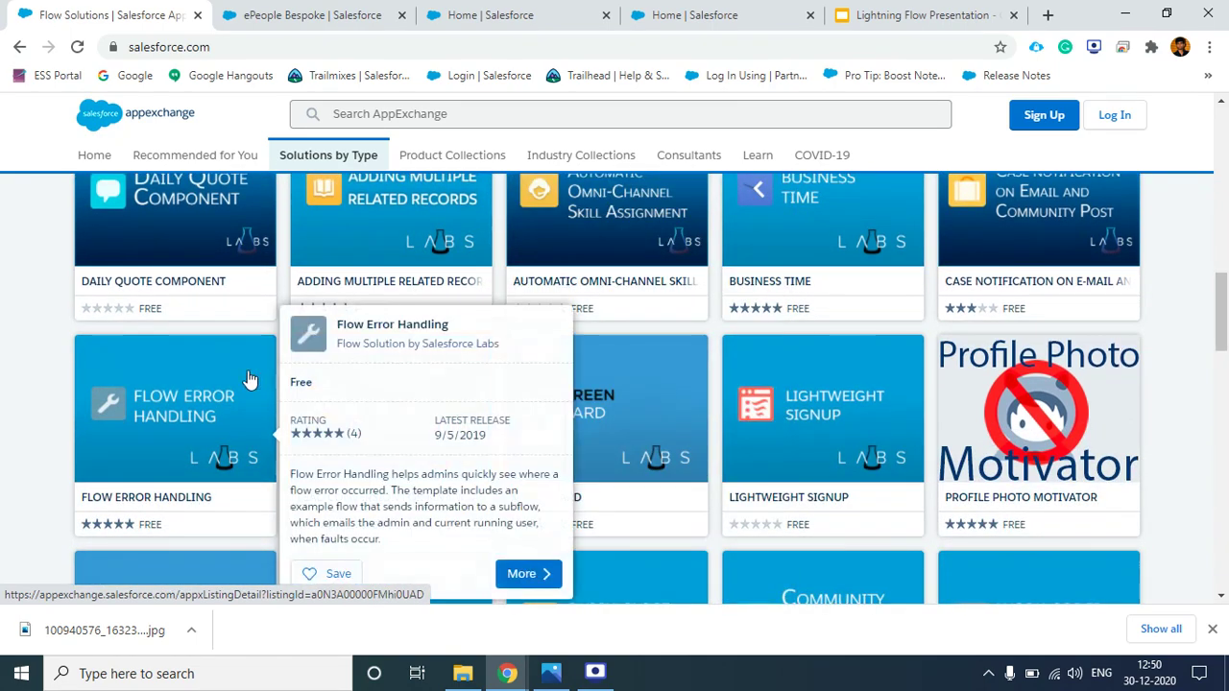
pyautogui.scroll(-5, 221, 382)
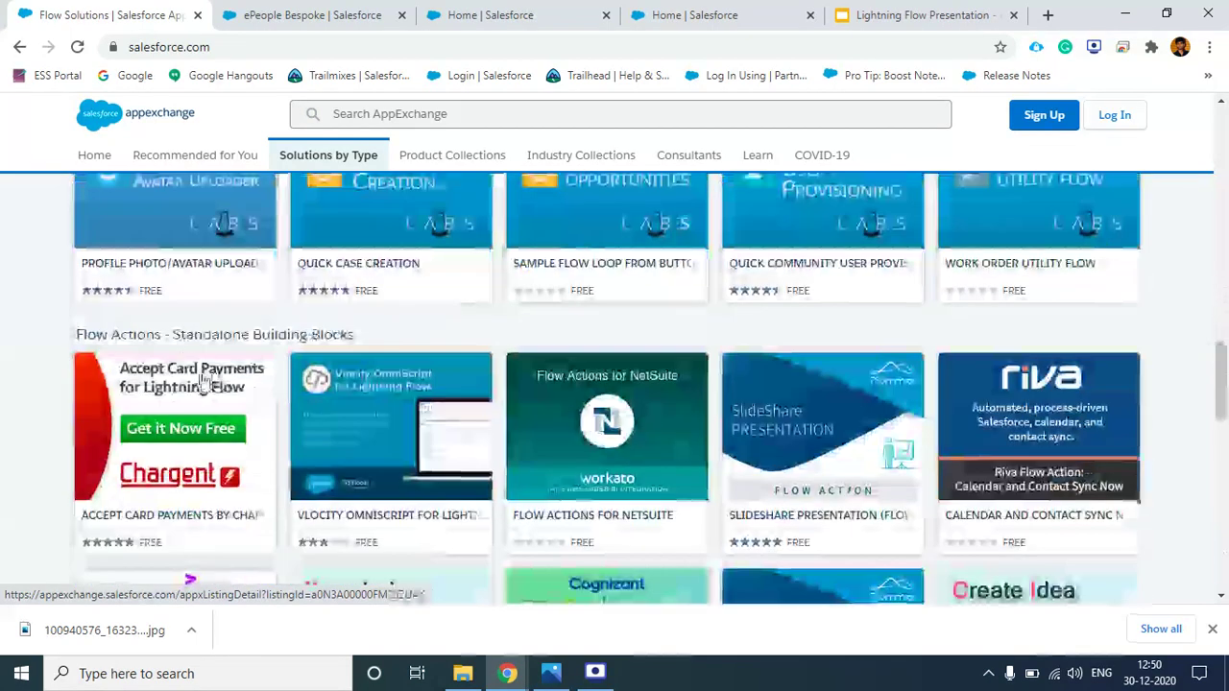
pyautogui.scroll(3, 169, 386)
# Step: Open the Profile Photo/Avatar Uploader listing and review its preview and description
pyautogui.click(160, 437)
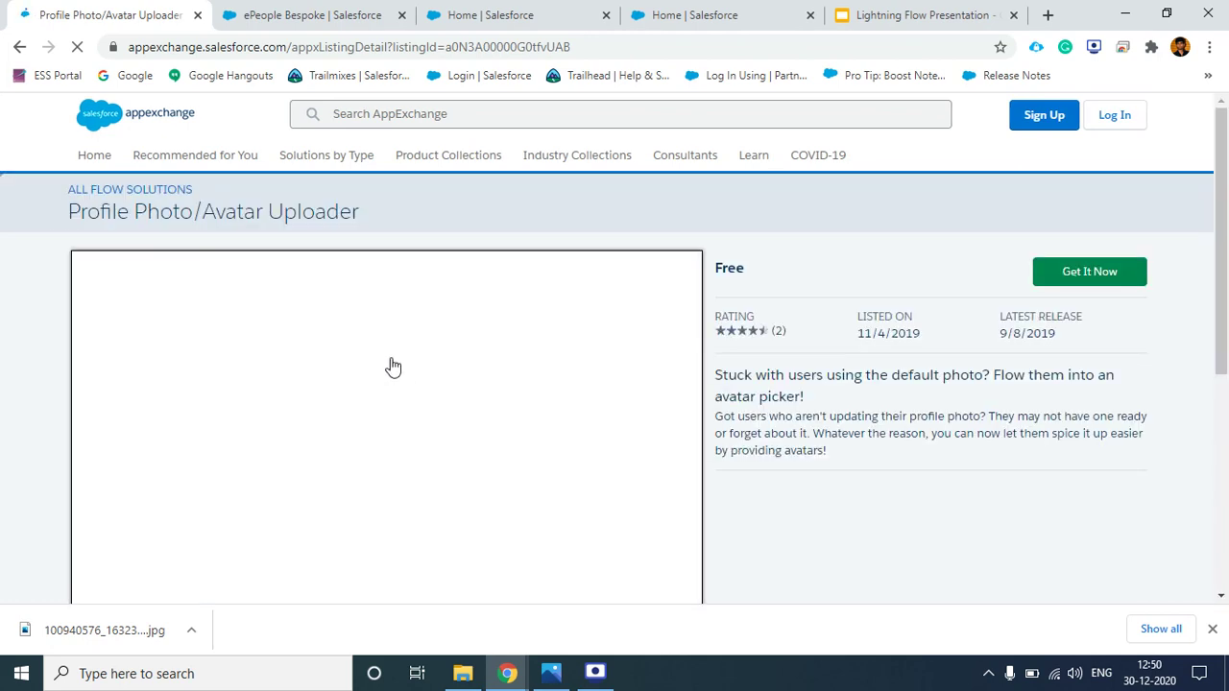
pyautogui.scroll(-1, 391, 367)
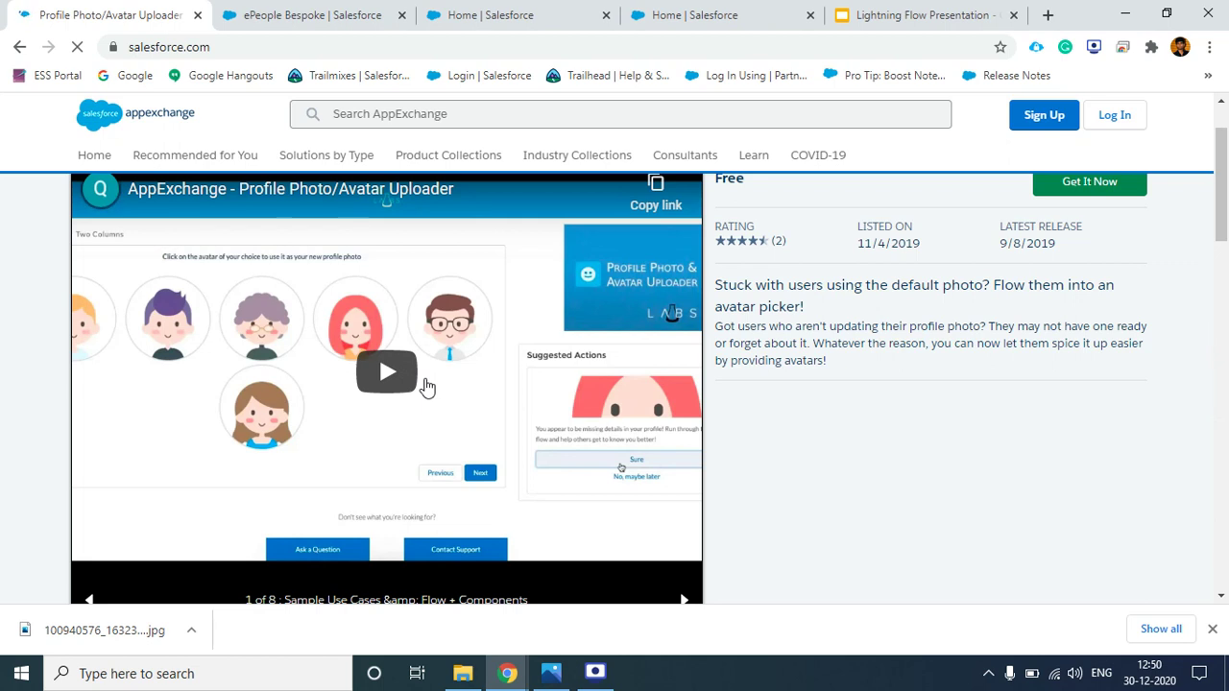
pyautogui.scroll(1, 429, 384)
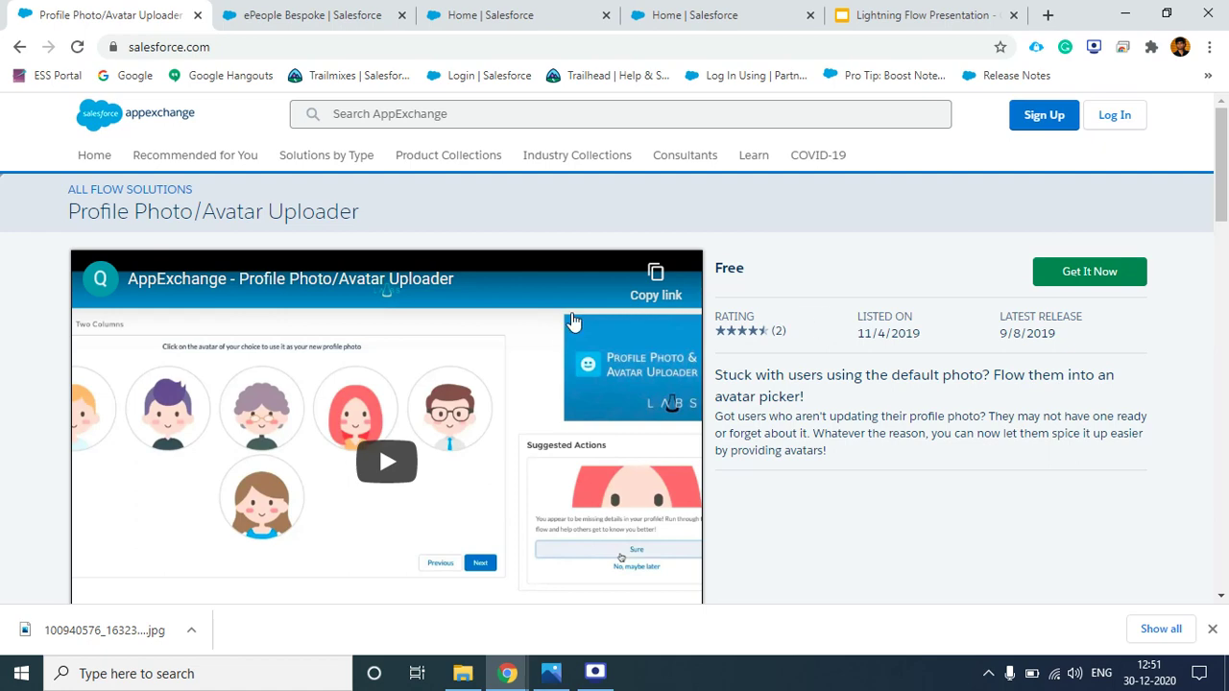
# Step: Switch to Salesforce Setup, search the setup pages for "login" and open Login Flows
pyautogui.click(722, 13)
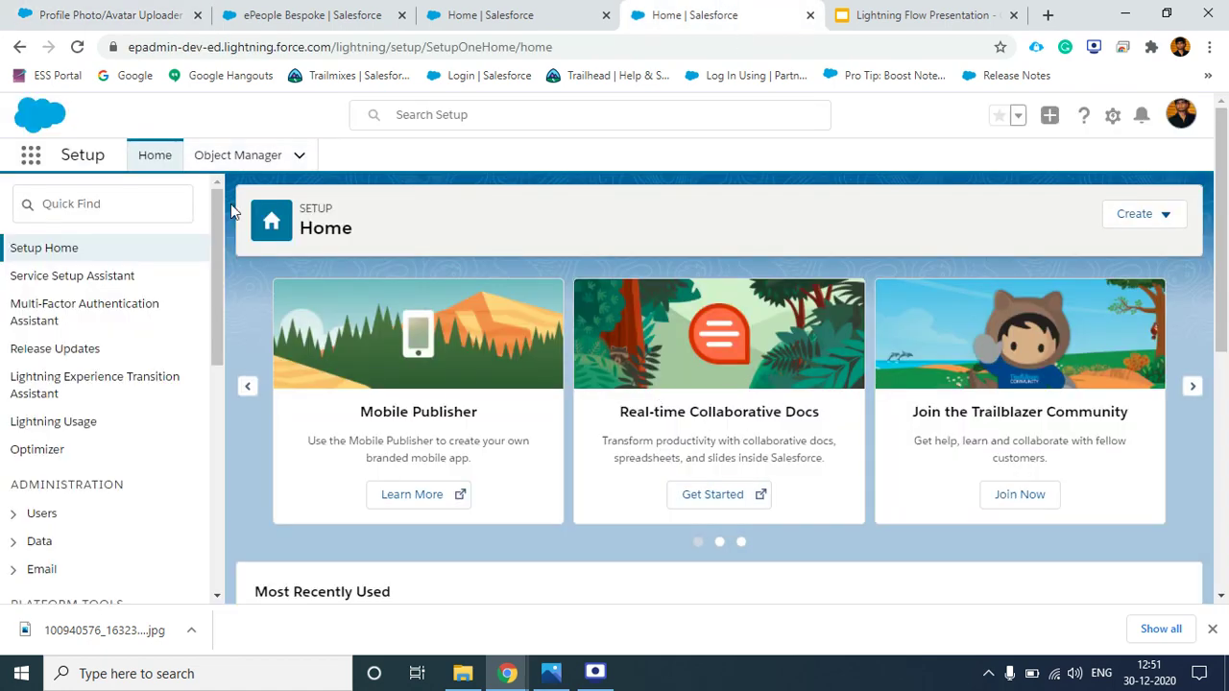
pyautogui.click(192, 207)
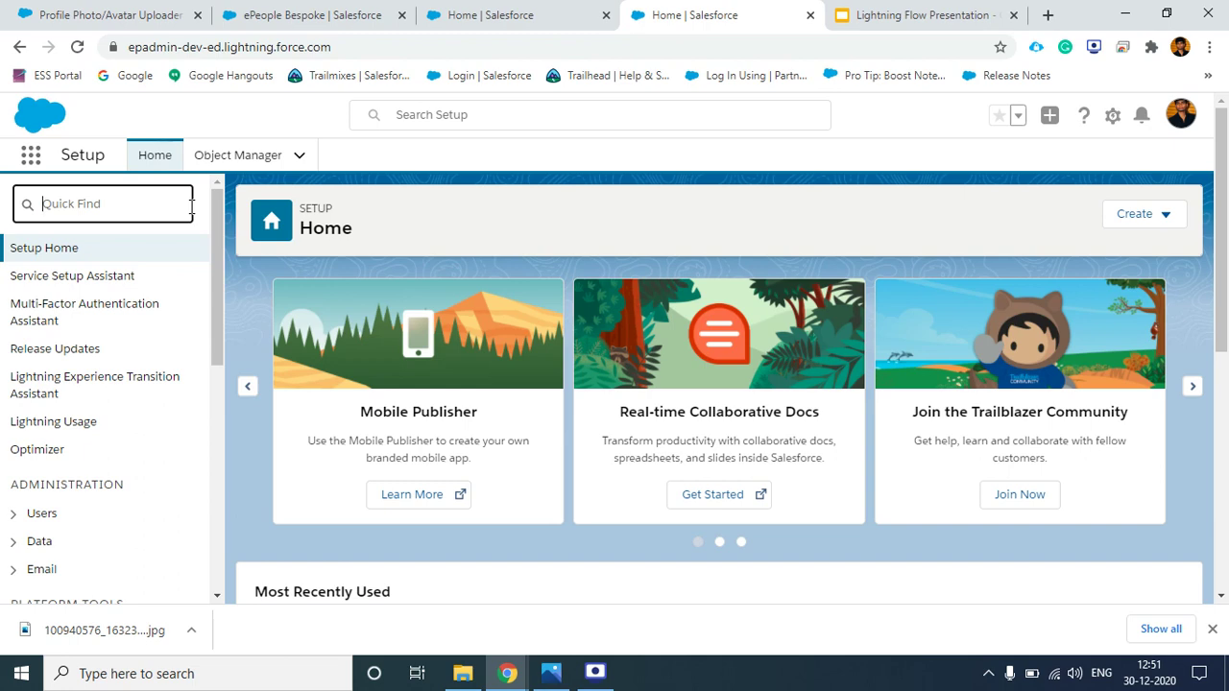
pyautogui.write('login')
pyautogui.scroll(-1, 83, 365)
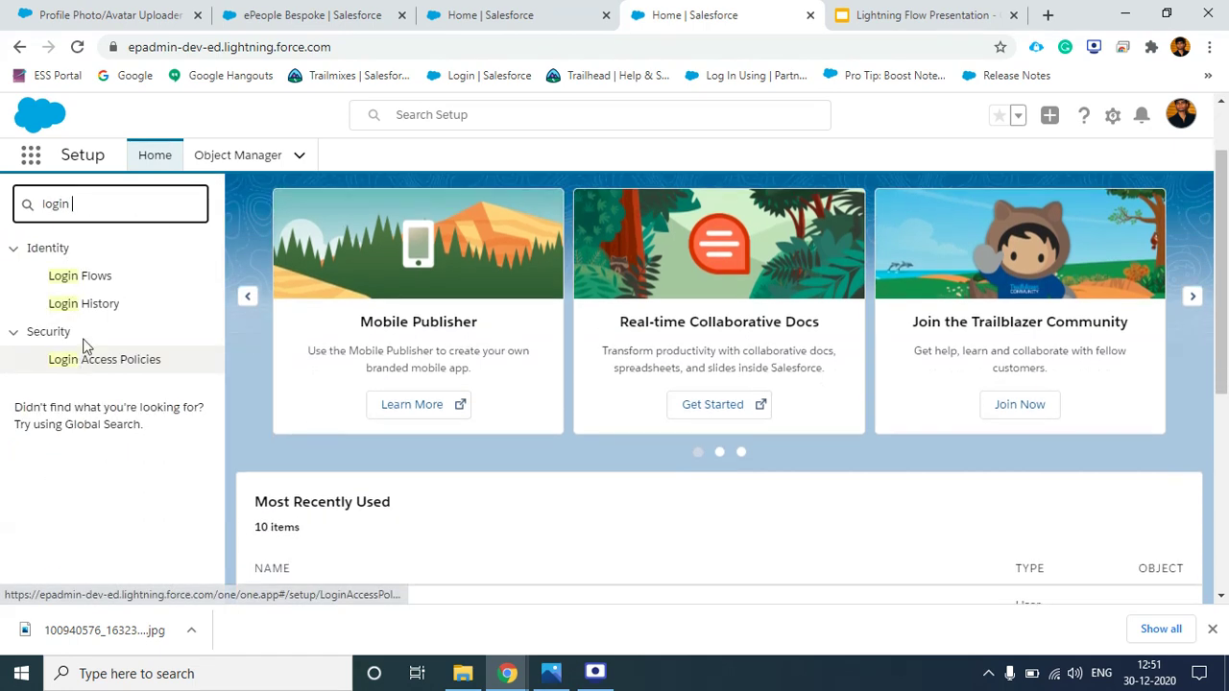
pyautogui.click(98, 281)
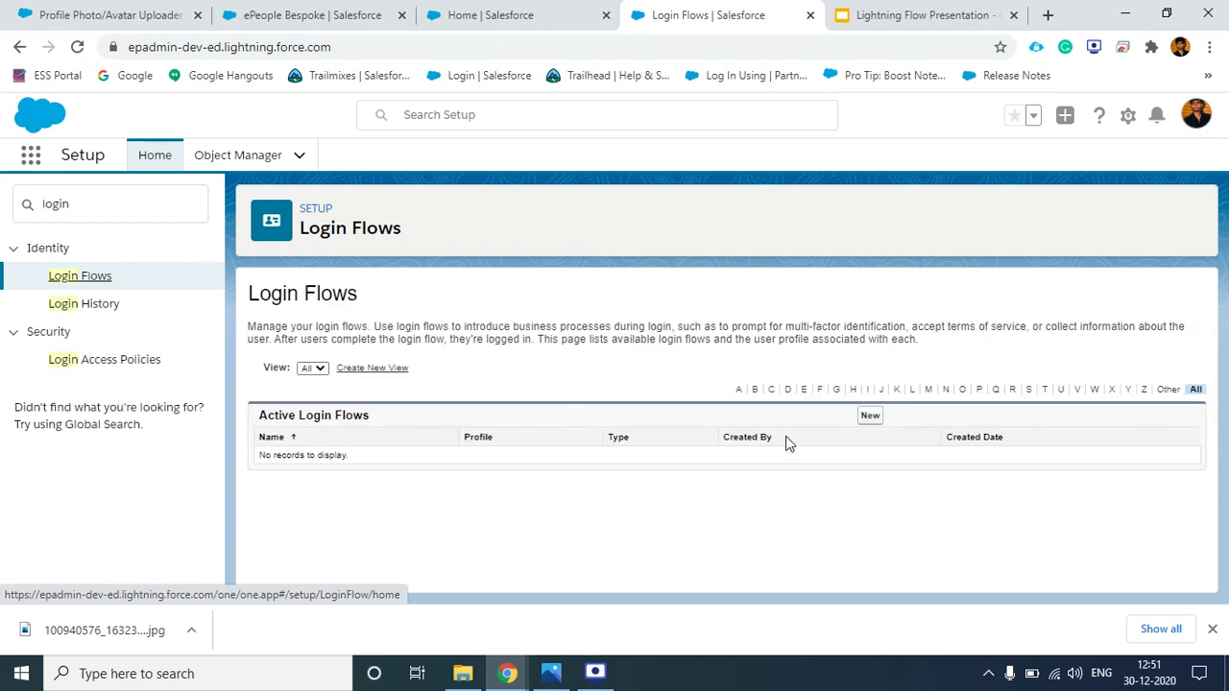
# Step: Start a new login flow of type Flow and name it Profile Avatars
pyautogui.click(869, 416)
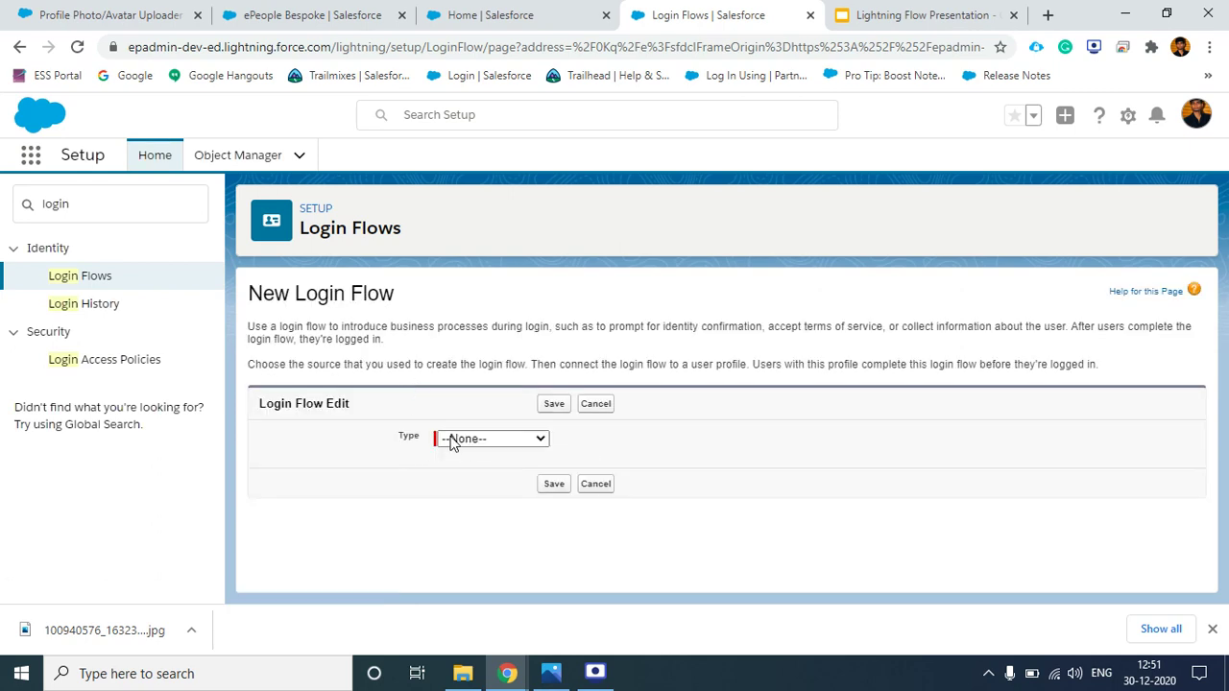
pyautogui.click(469, 442)
pyautogui.click(475, 471)
pyautogui.scroll(-1, 461, 413)
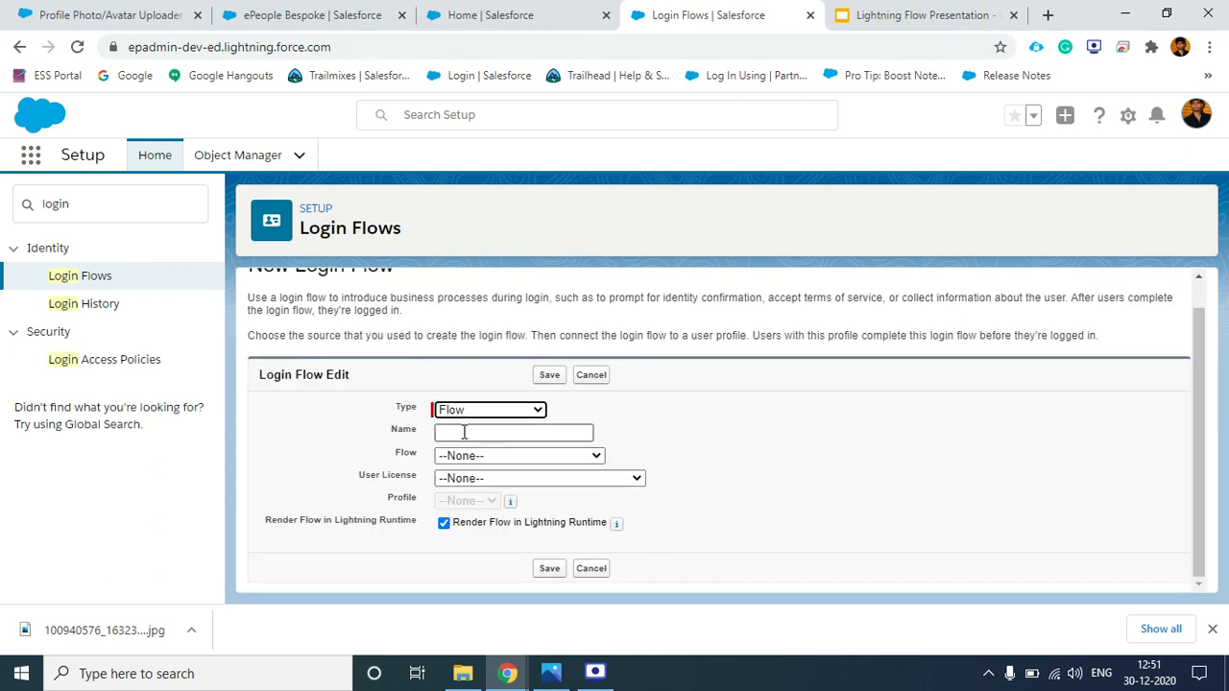
pyautogui.click(470, 432)
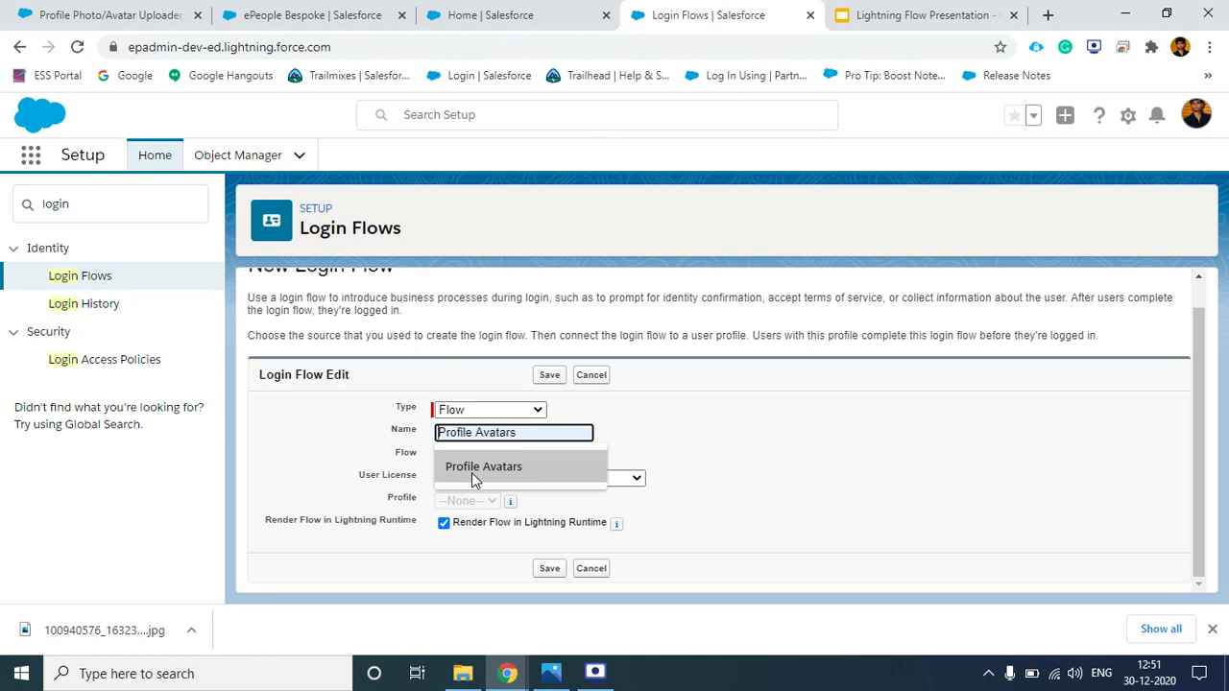
pyautogui.click(471, 472)
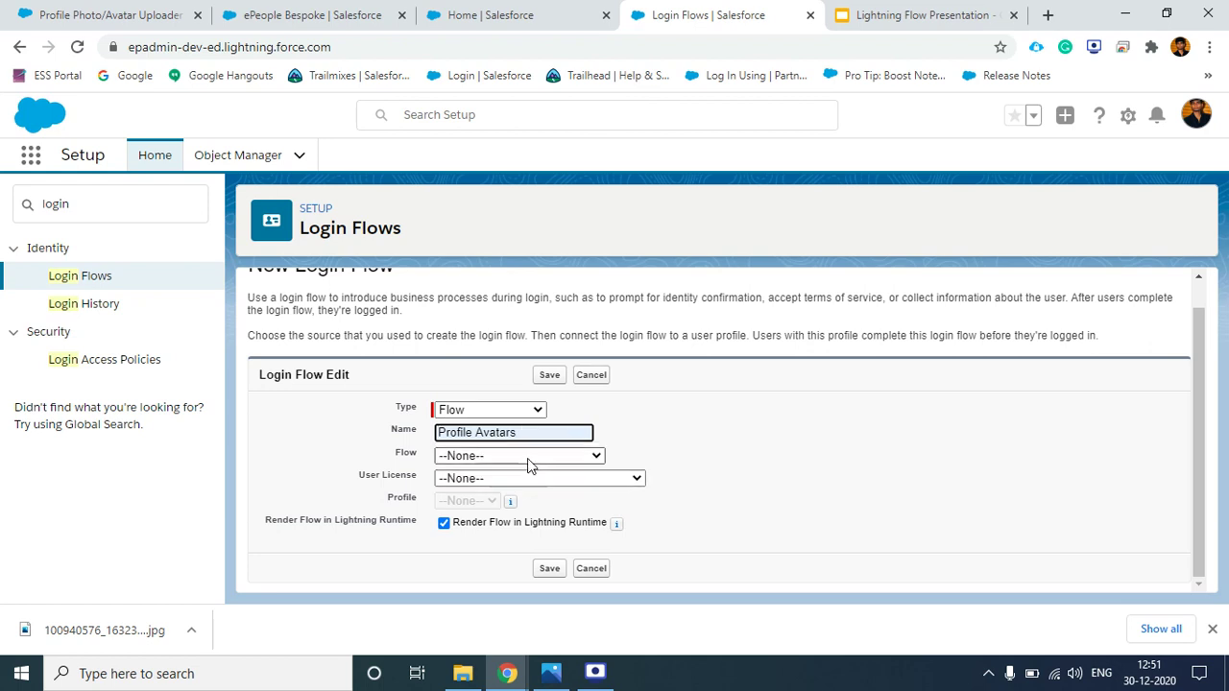
# Step: Connect the login flow to Photo_Uploader with the Salesforce user license and System Administrator profile, and save it
pyautogui.click(523, 457)
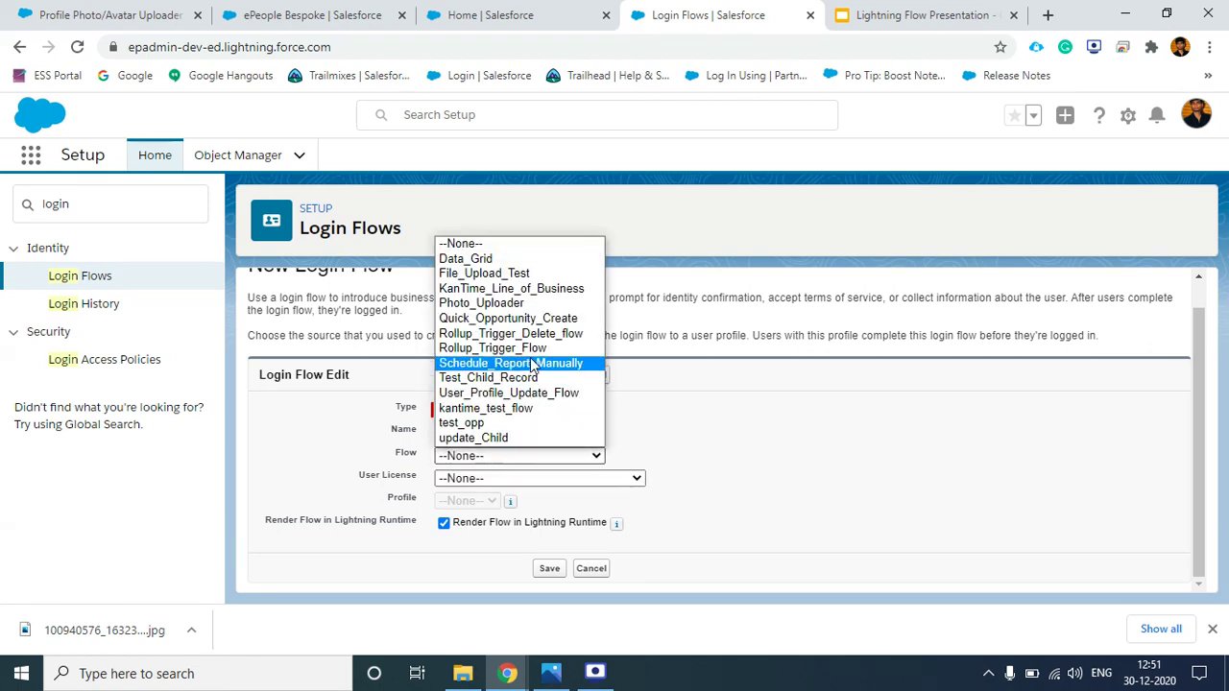
pyautogui.click(533, 306)
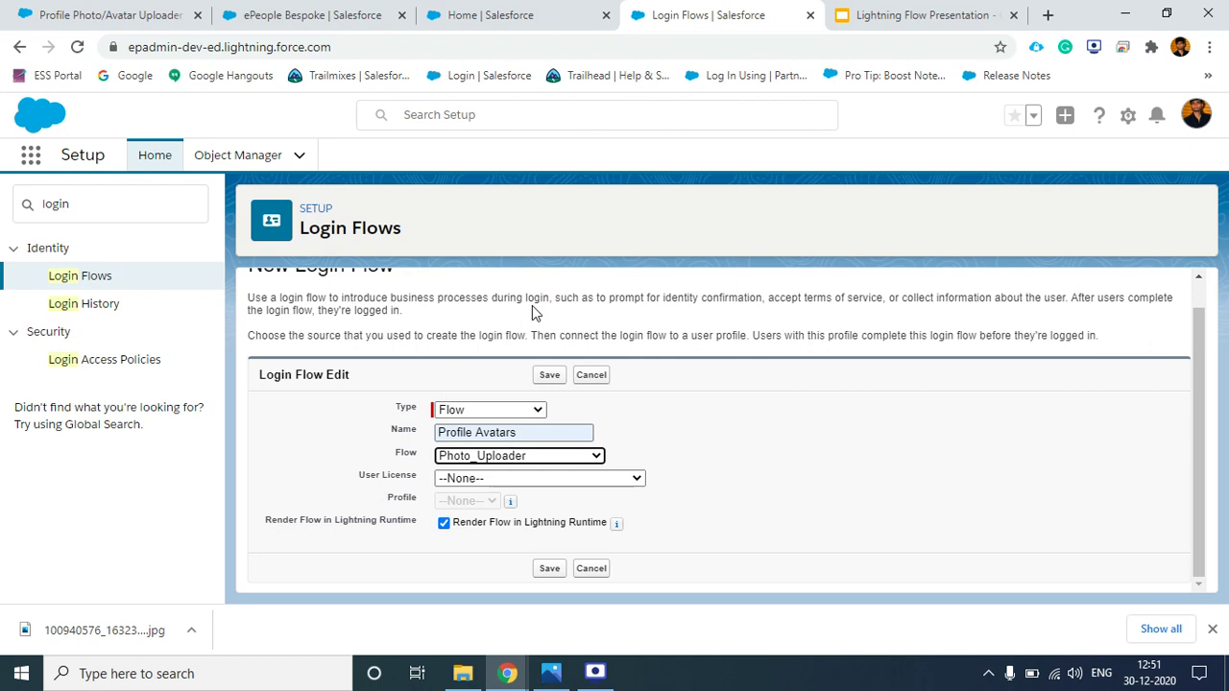
pyautogui.click(532, 480)
pyautogui.scroll(-3, 519, 392)
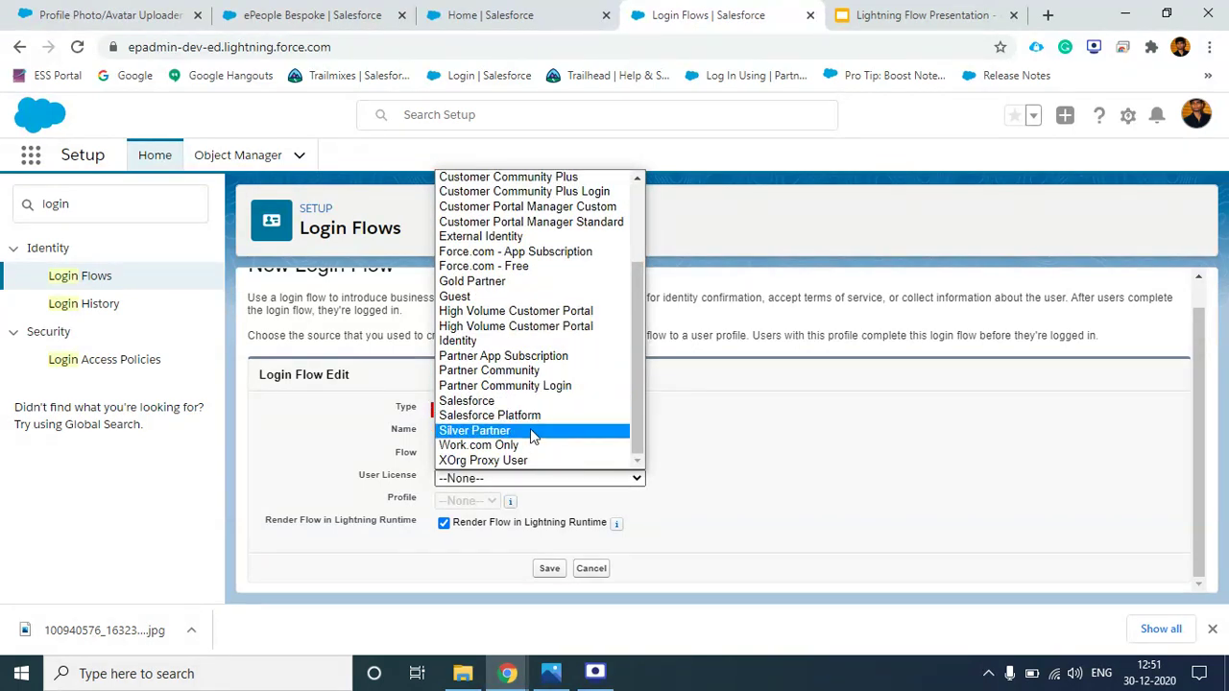
pyautogui.click(529, 401)
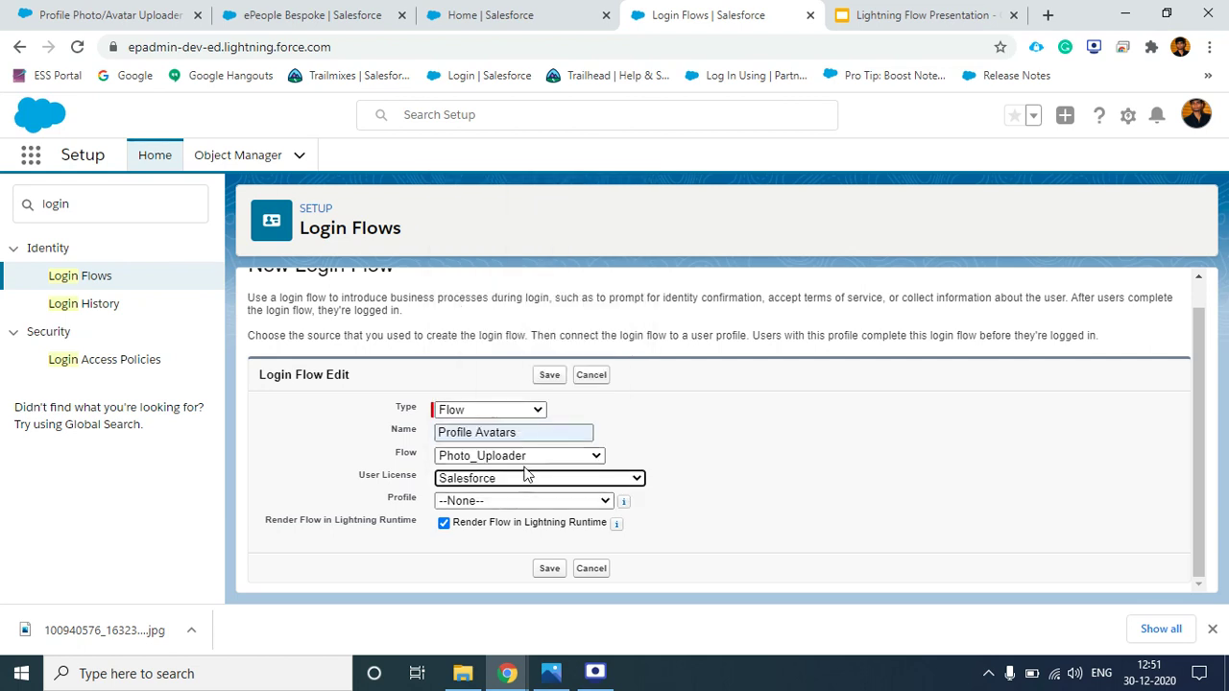
pyautogui.click(518, 500)
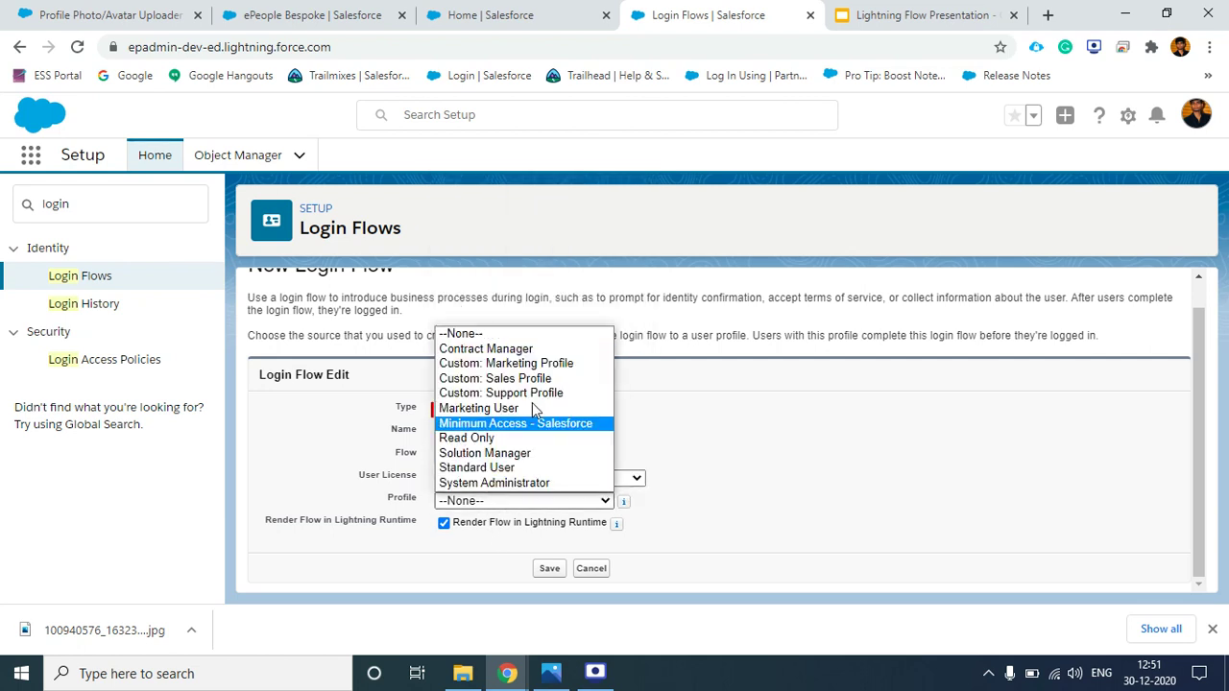
pyautogui.click(536, 485)
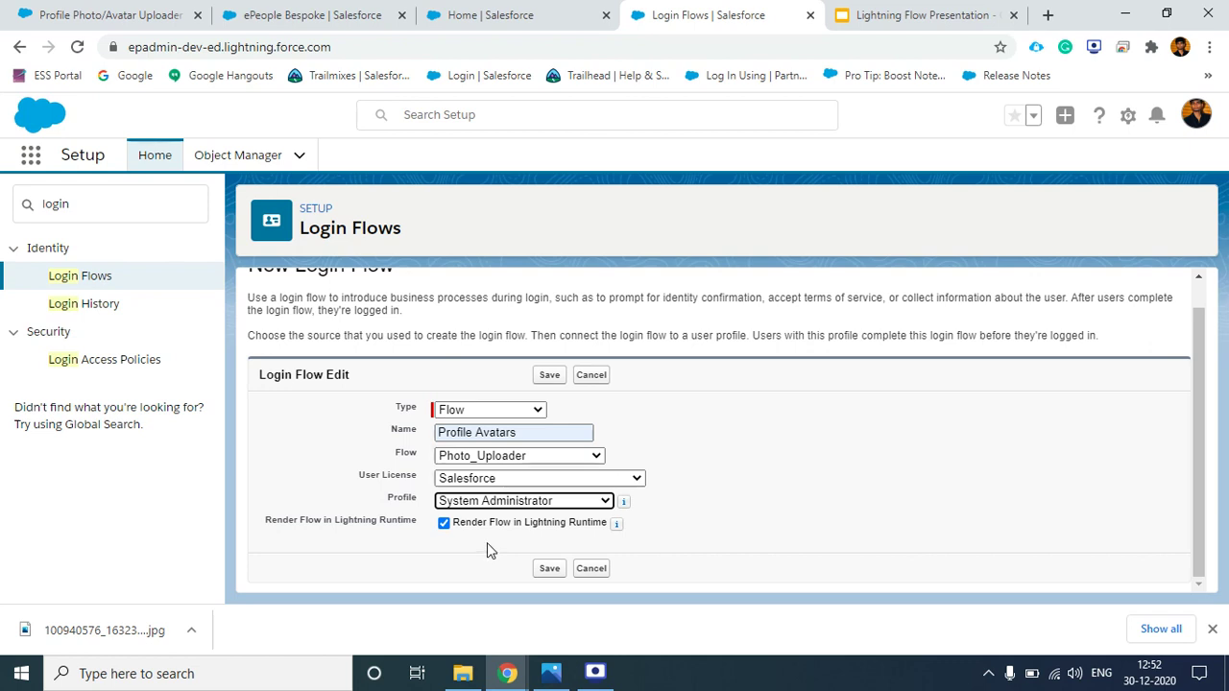
pyautogui.click(551, 568)
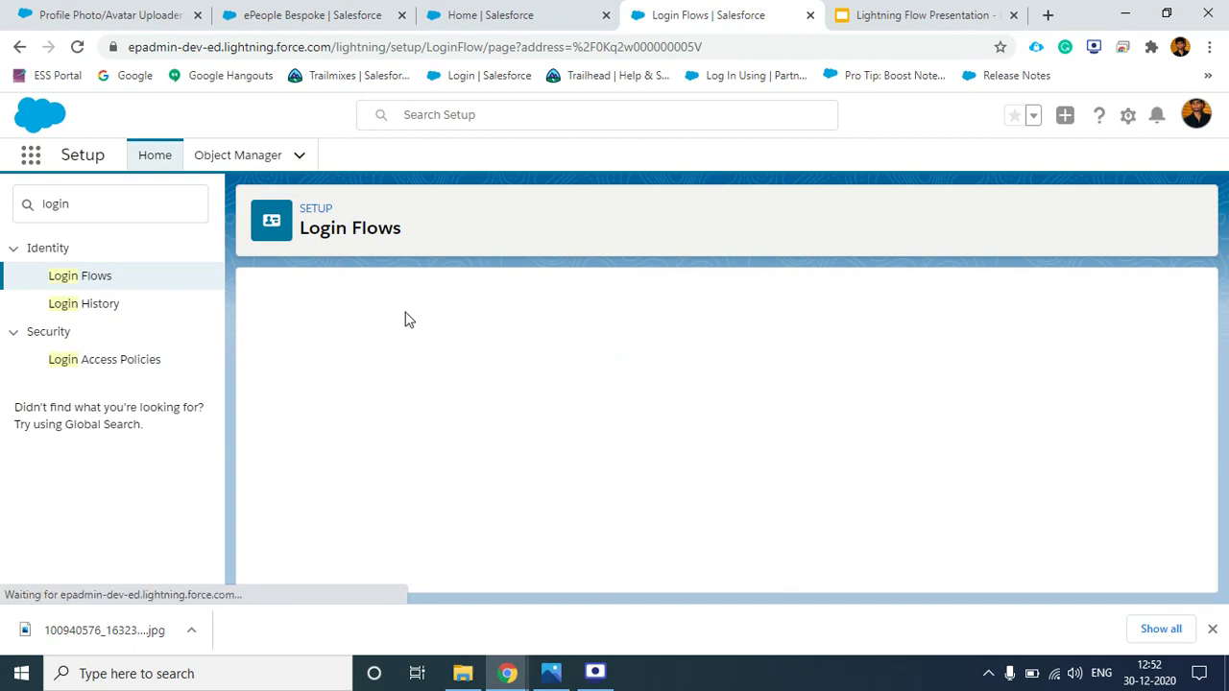
# Step: Log out of the Salesforce org and log back in with the saved credentials to test the login flow
pyautogui.click(1195, 123)
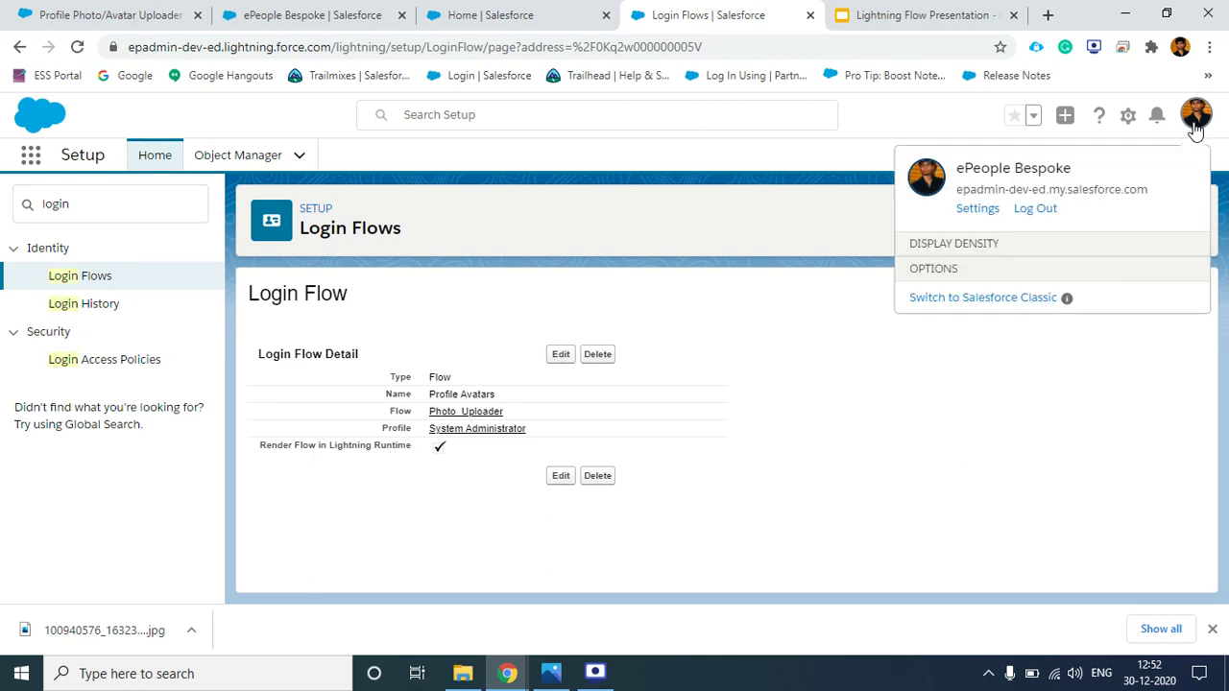
pyautogui.click(942, 288)
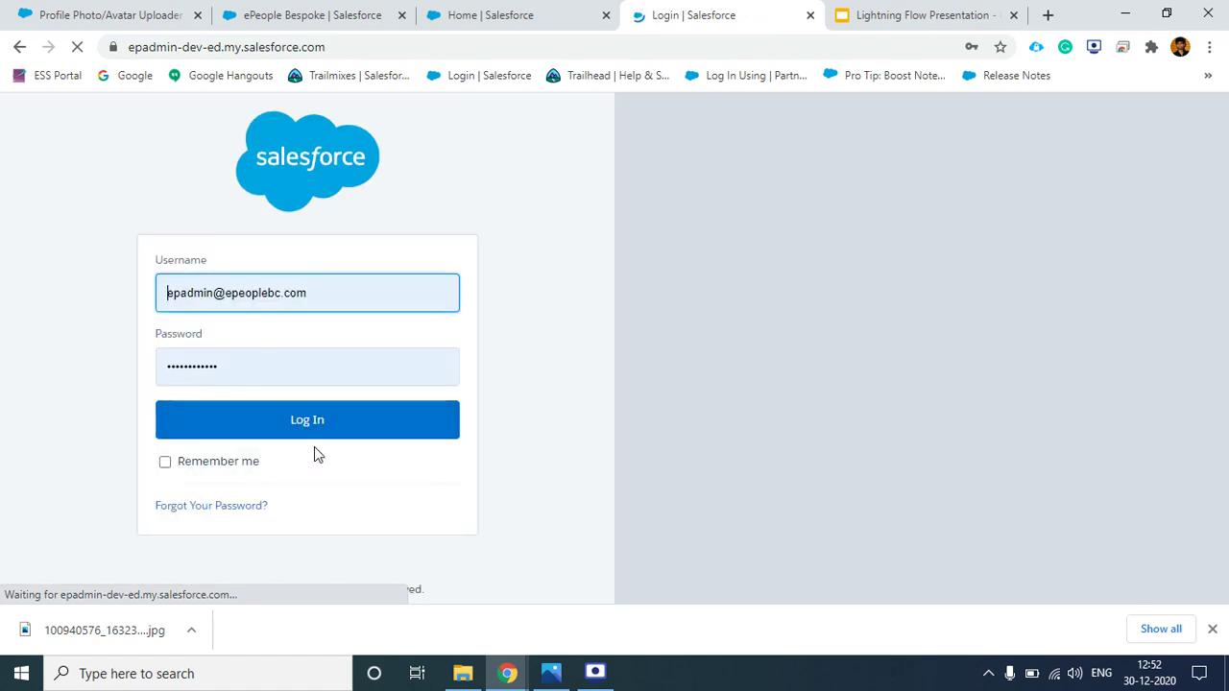
pyautogui.click(297, 433)
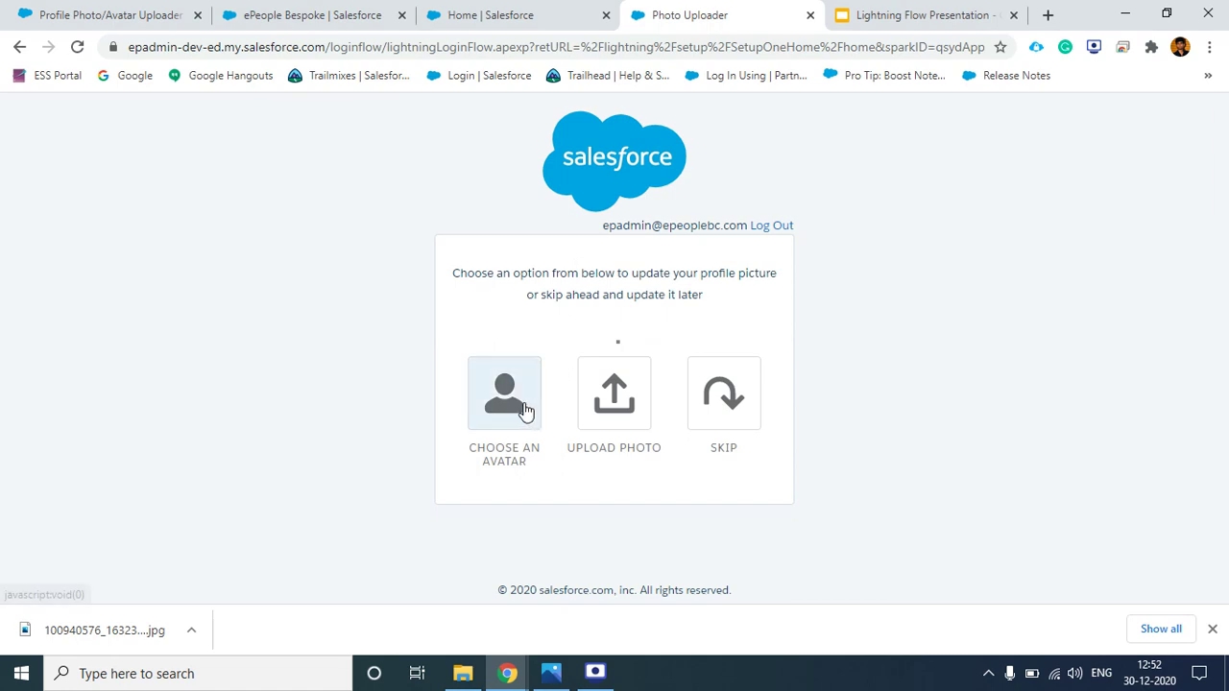
# Step: Look through the avatars offered by the photo uploader flow and return to the profile picture options
pyautogui.scroll(-1, 518, 390)
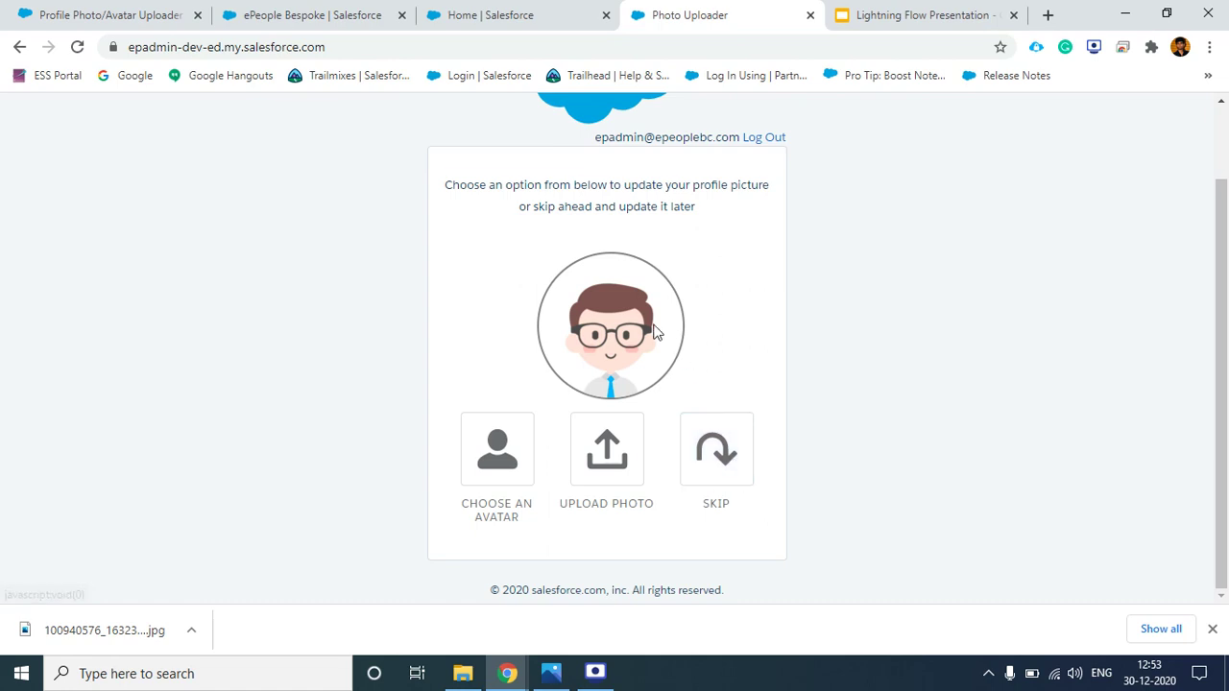
pyautogui.click(480, 453)
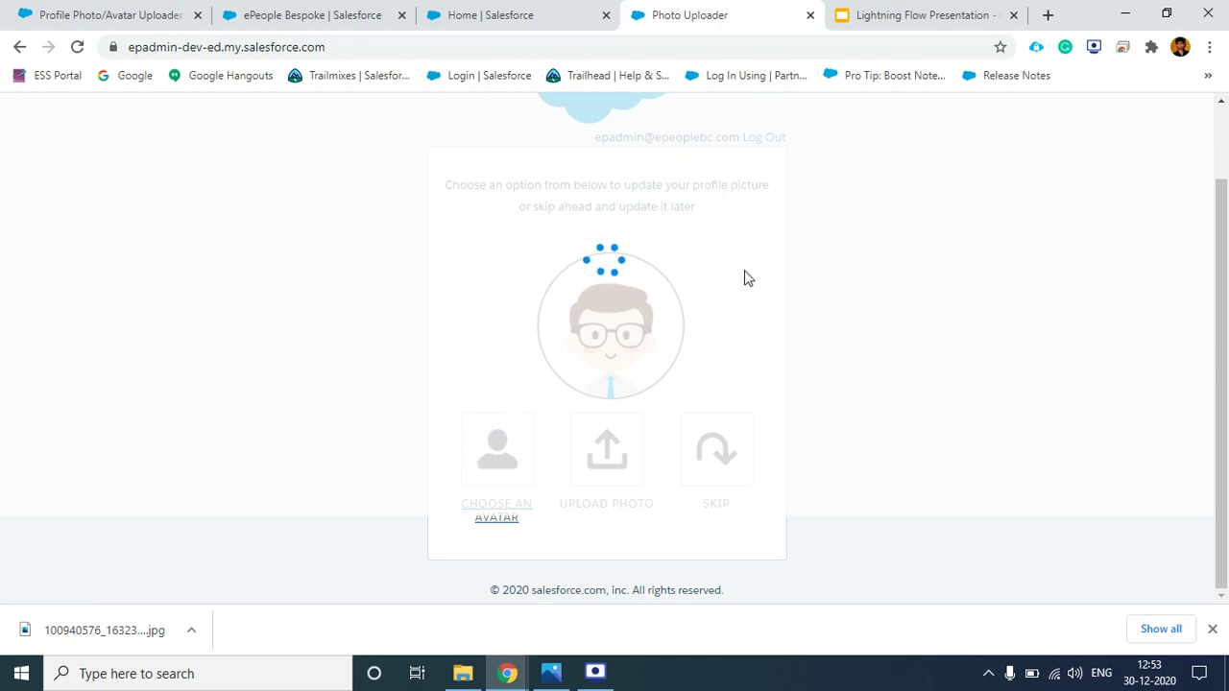
pyautogui.scroll(-3, 660, 312)
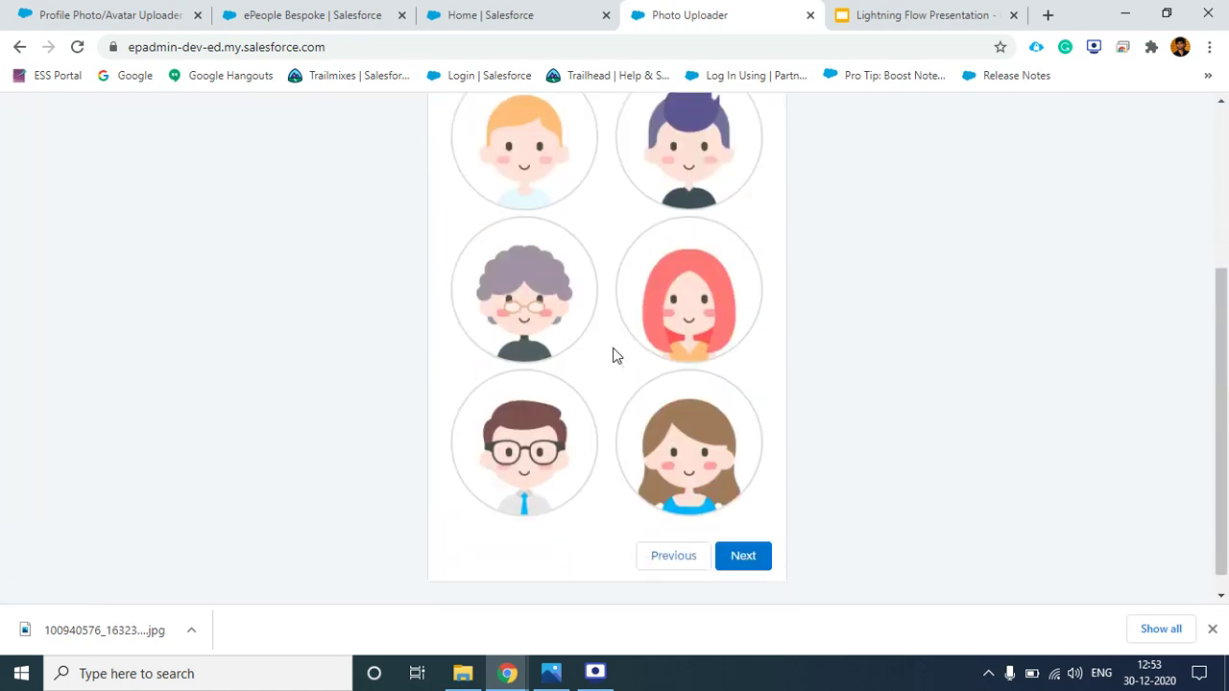
pyautogui.scroll(3, 733, 416)
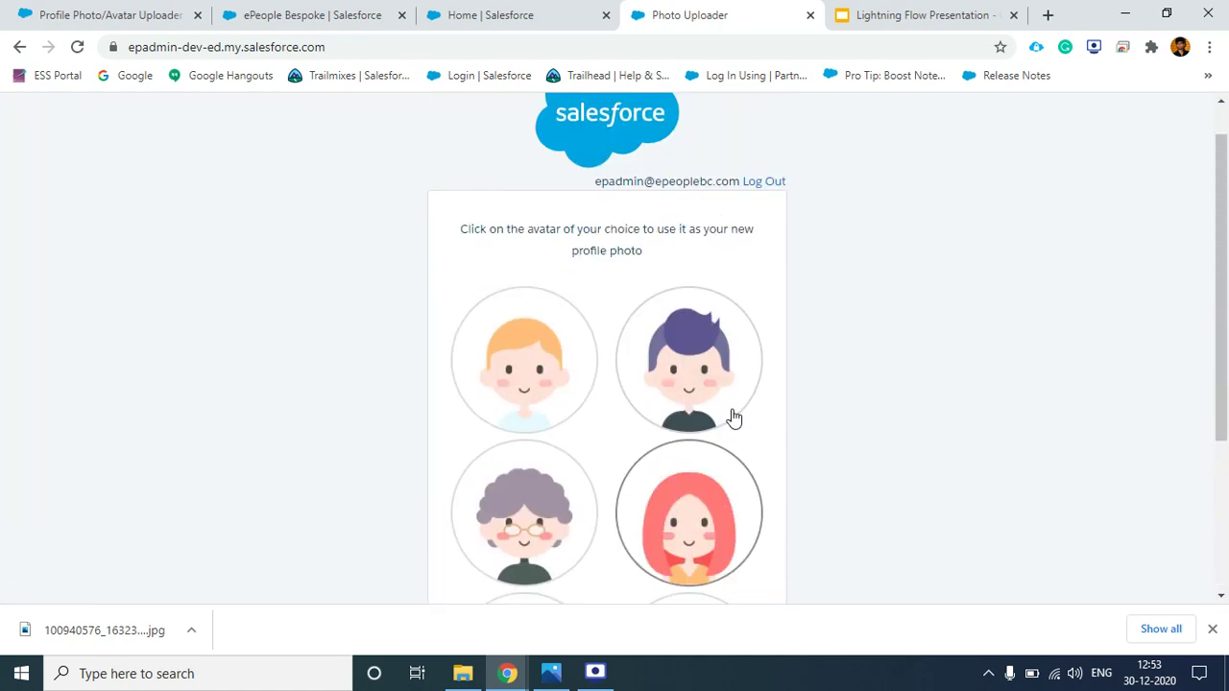
pyautogui.scroll(-3, 705, 412)
pyautogui.click(672, 535)
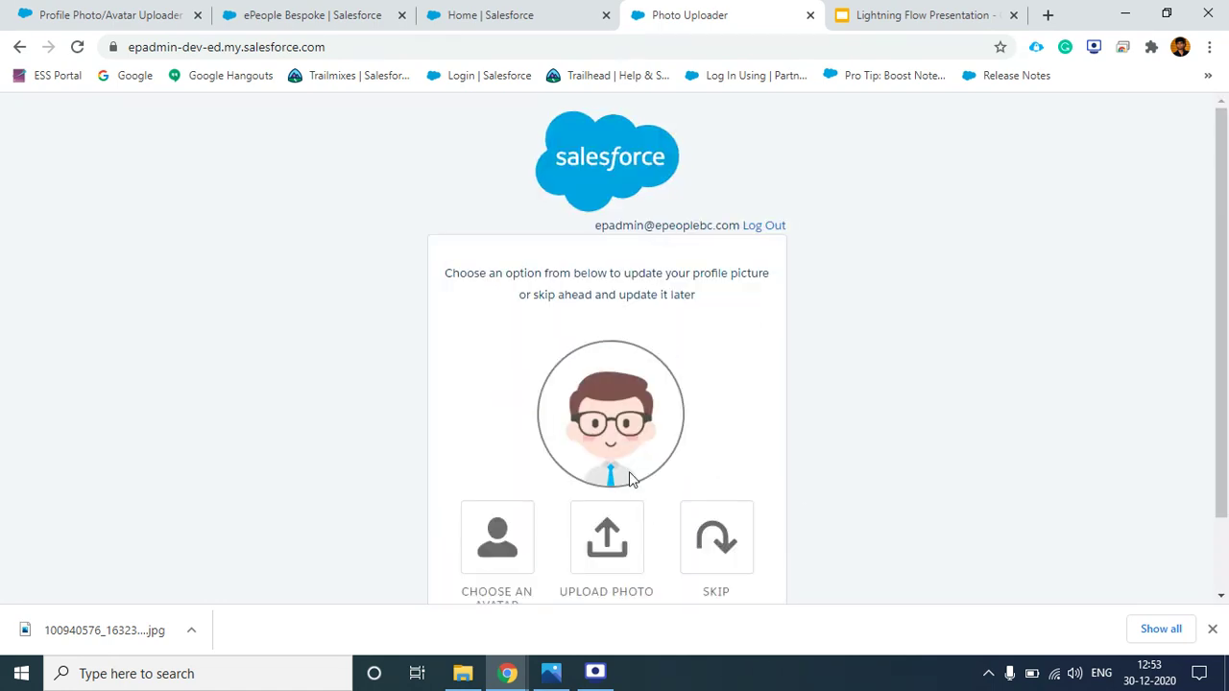
# Step: Upload the image "download" from the Saved Pictures folder as the new profile photo and finish the login flow
pyautogui.click(607, 539)
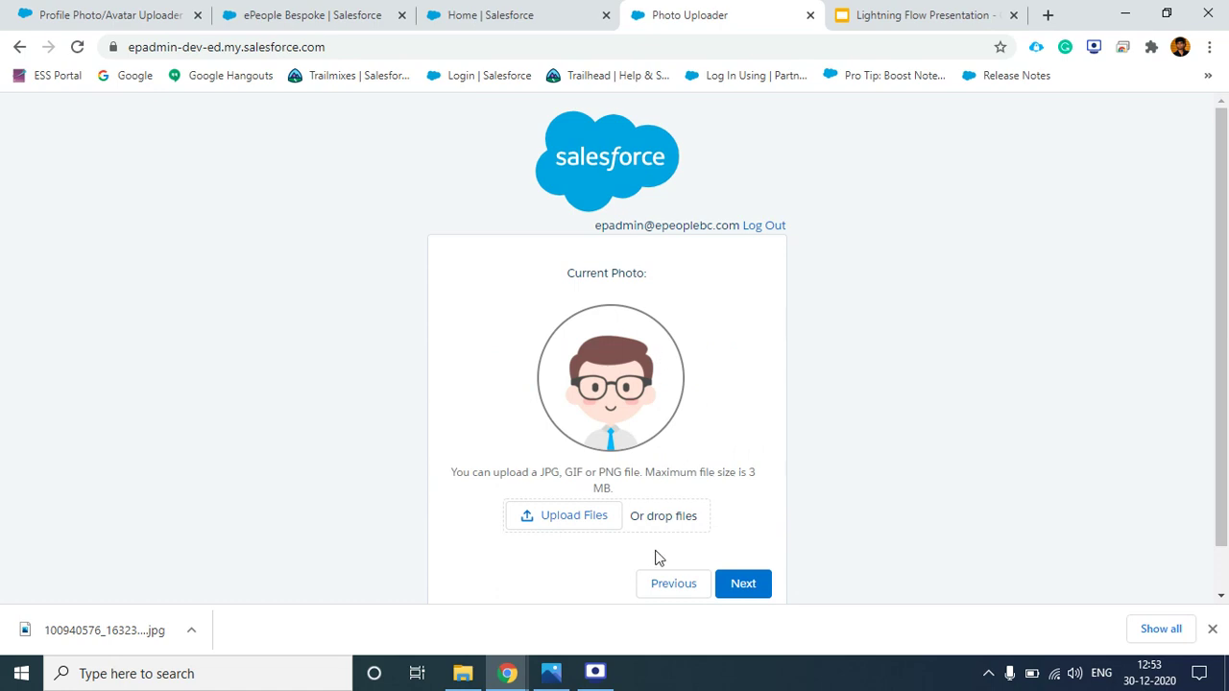
pyautogui.click(564, 515)
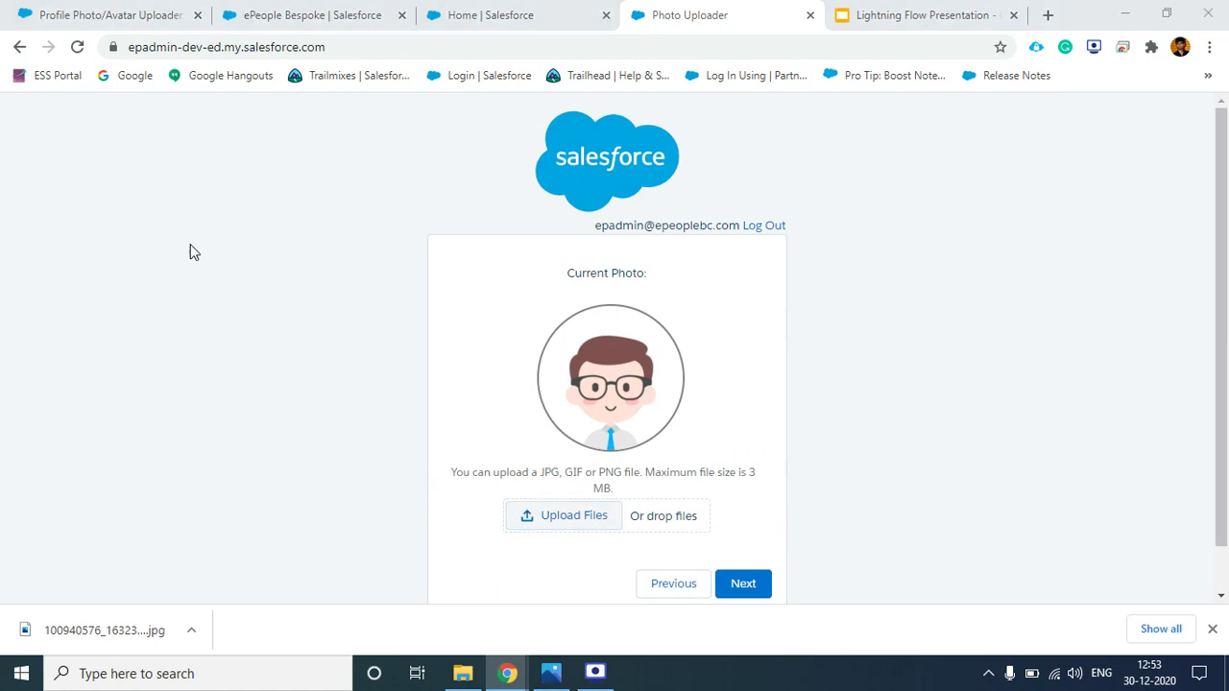
pyautogui.scroll(1, 69, 180)
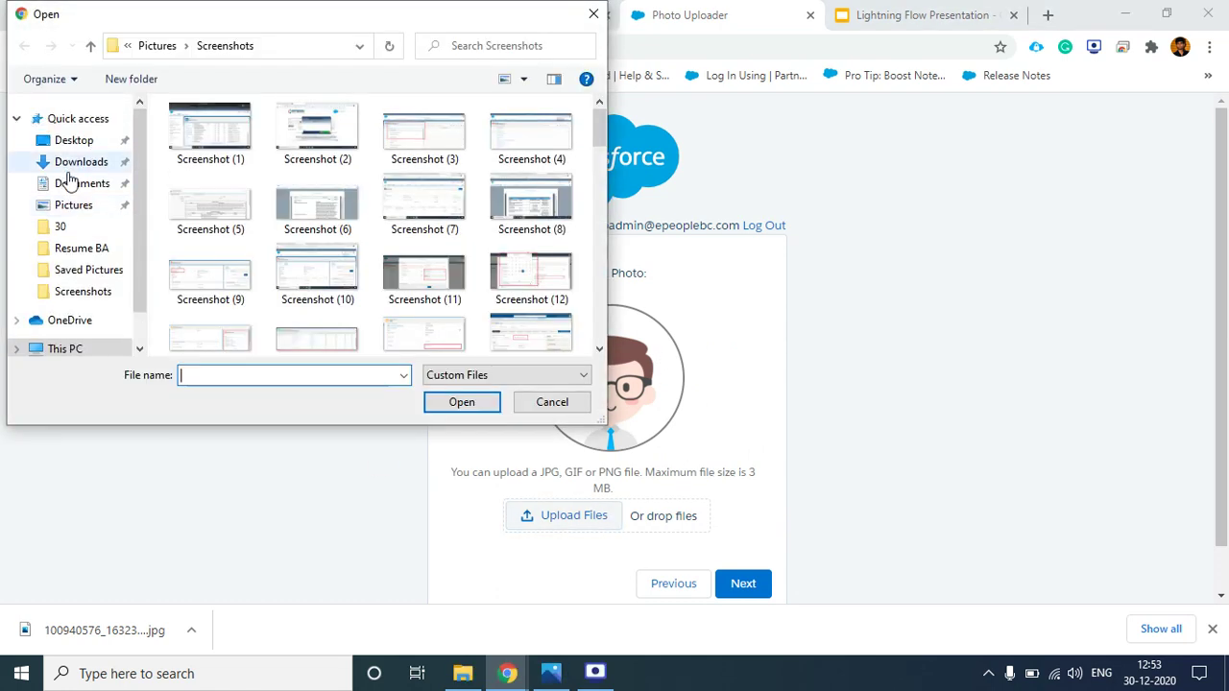
pyautogui.click(74, 207)
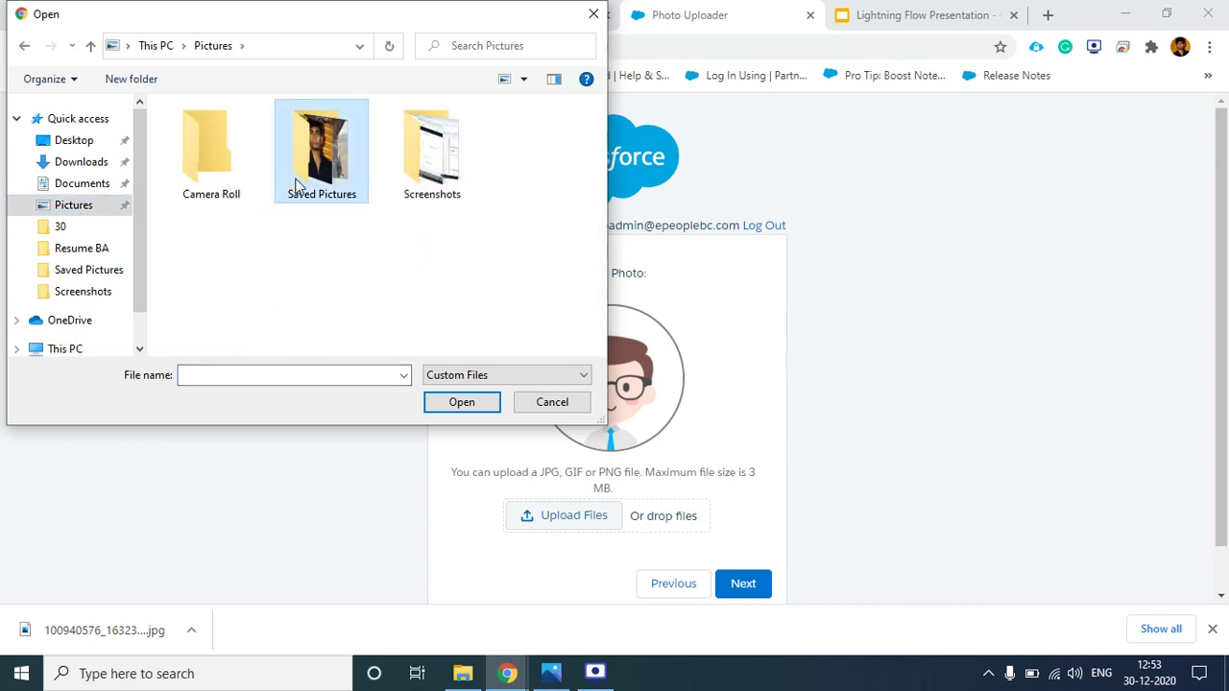
pyautogui.doubleClick(298, 185)
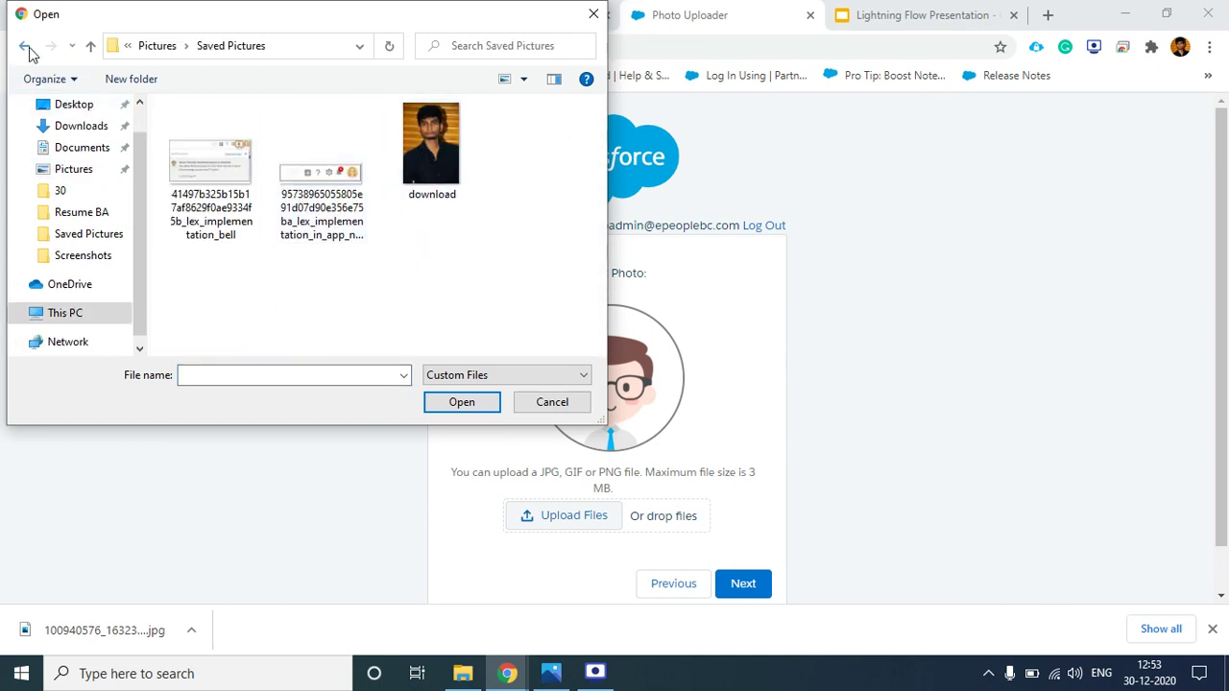
pyautogui.click(25, 48)
pyautogui.doubleClick(347, 190)
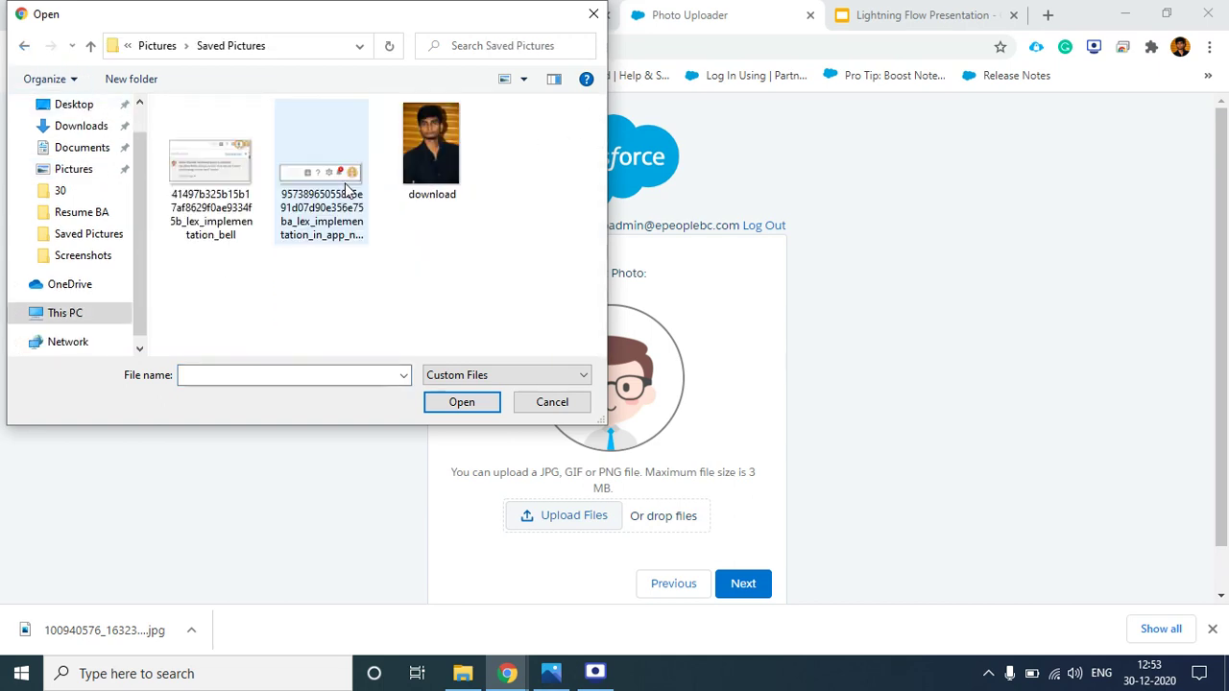
pyautogui.click(431, 153)
pyautogui.click(486, 406)
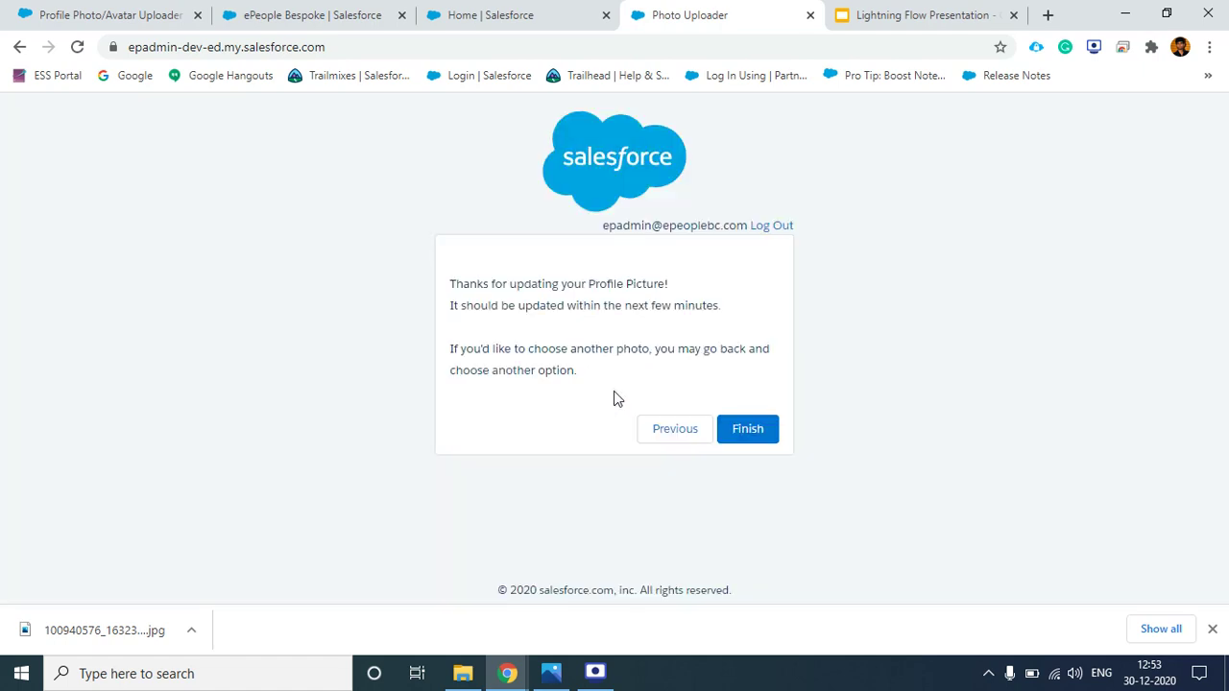
pyautogui.click(750, 432)
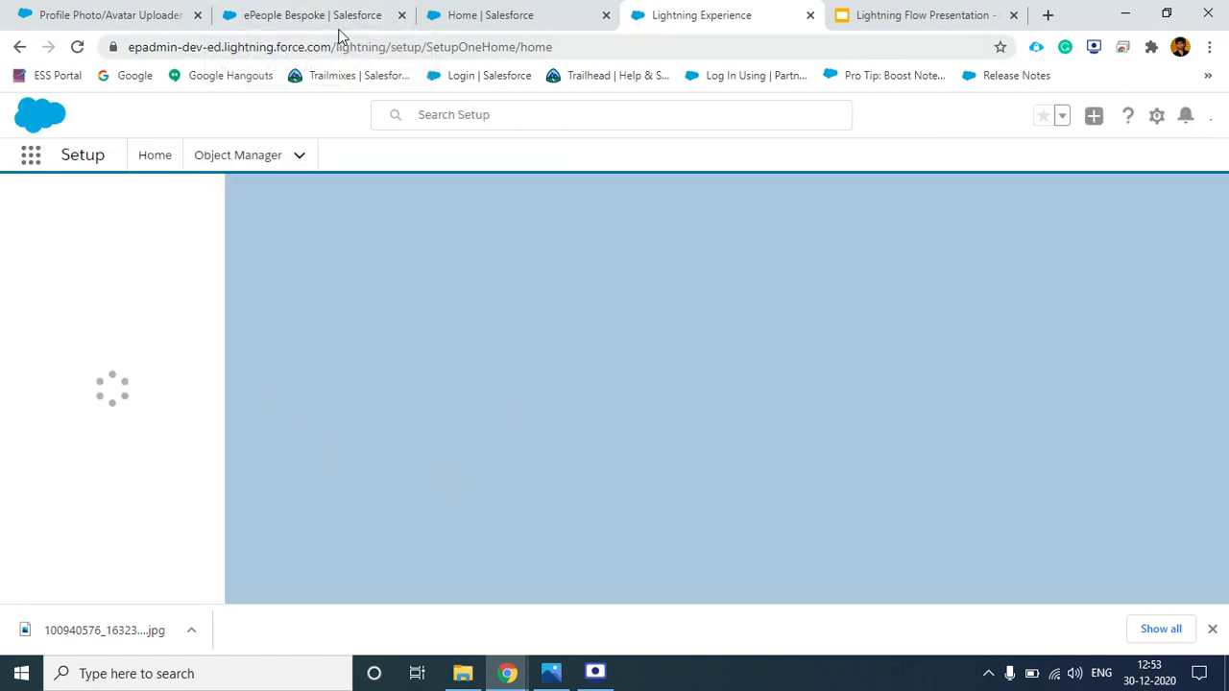
# Step: Reload the user profile page in the Service Console to check the uploaded photo, and dismiss the browser's downloads bar
pyautogui.click(344, 18)
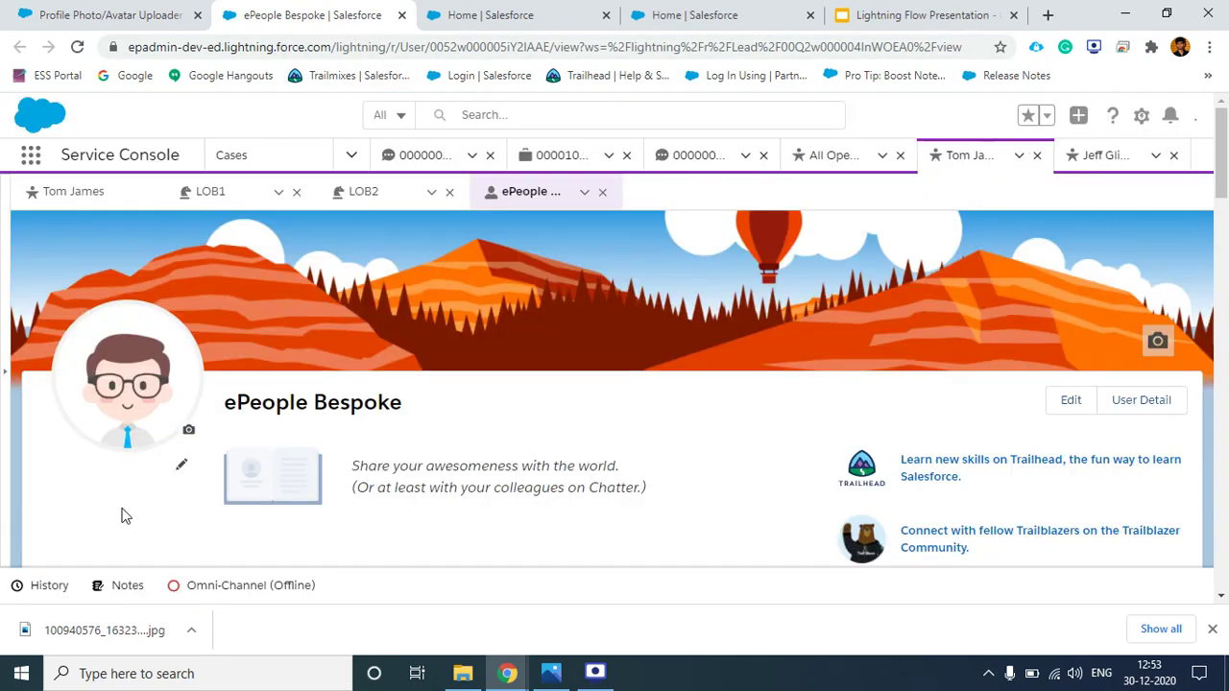
pyautogui.click(78, 46)
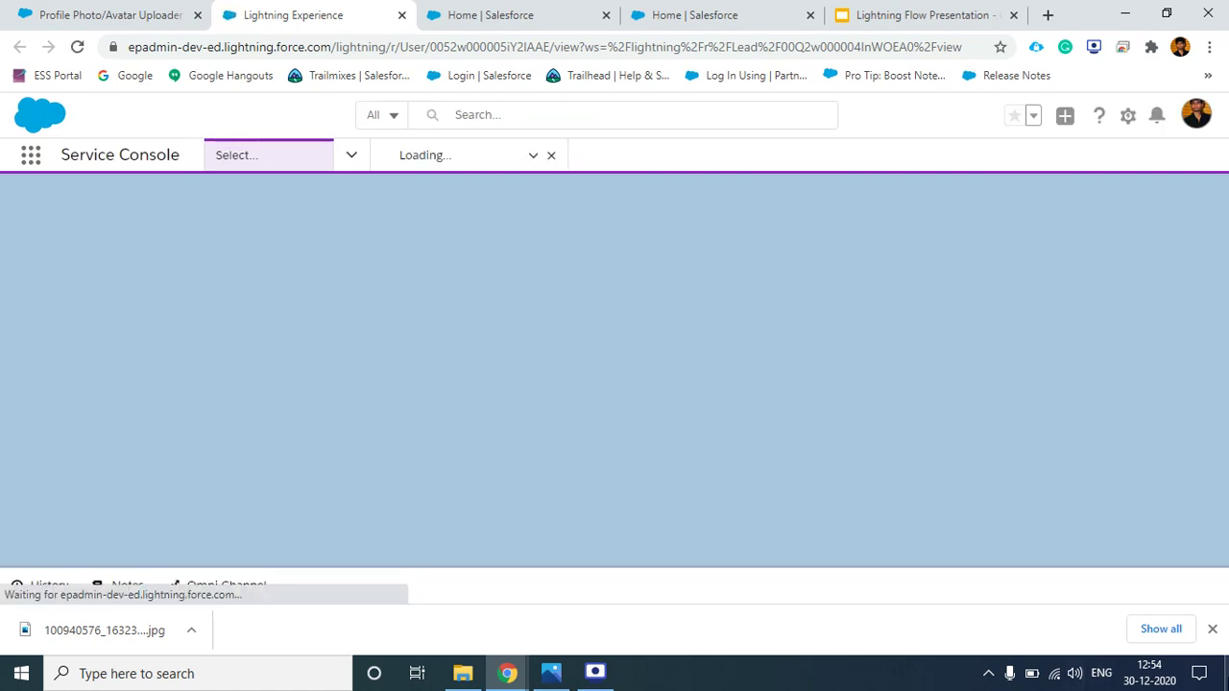
pyautogui.click(1212, 628)
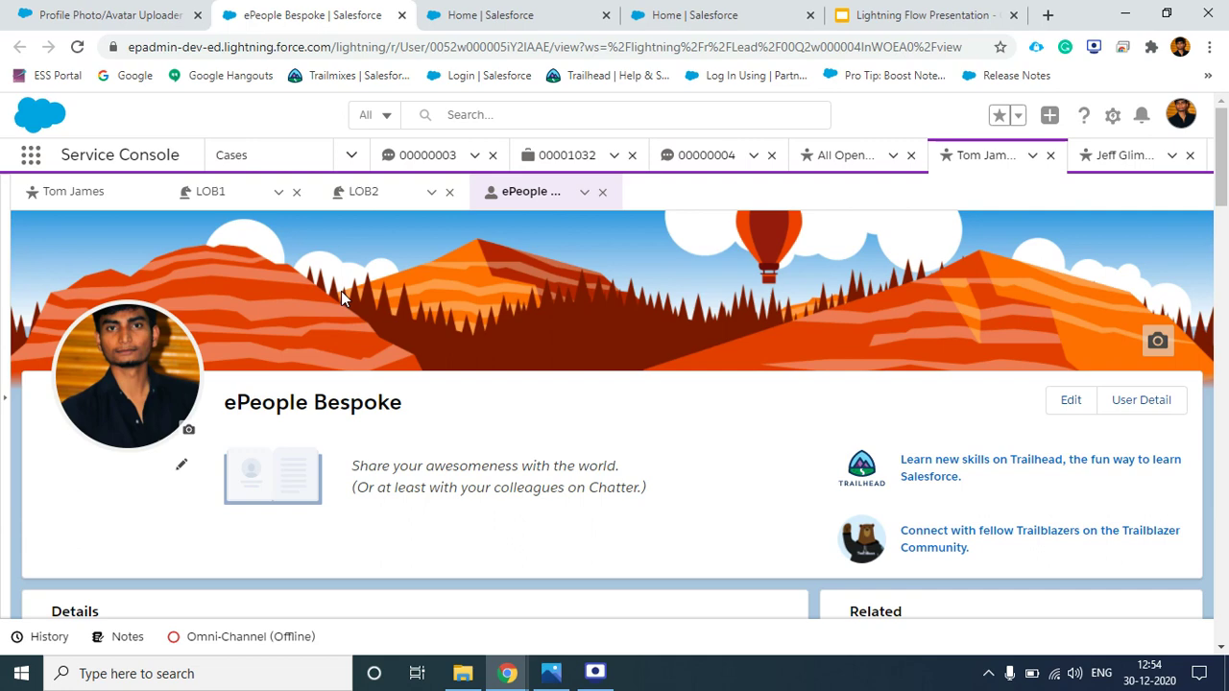
# Step: Switch to the Sales app's Home page and reload it to check the current picture in the photo uploader component
pyautogui.click(556, 9)
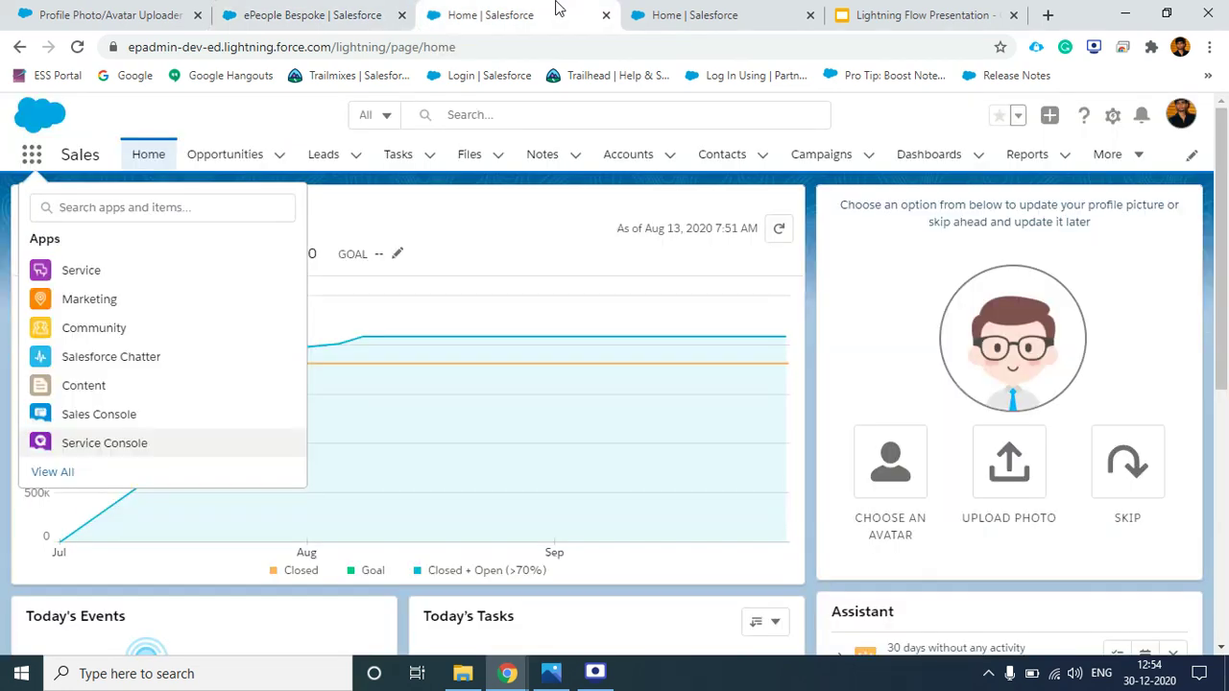
pyautogui.click(402, 214)
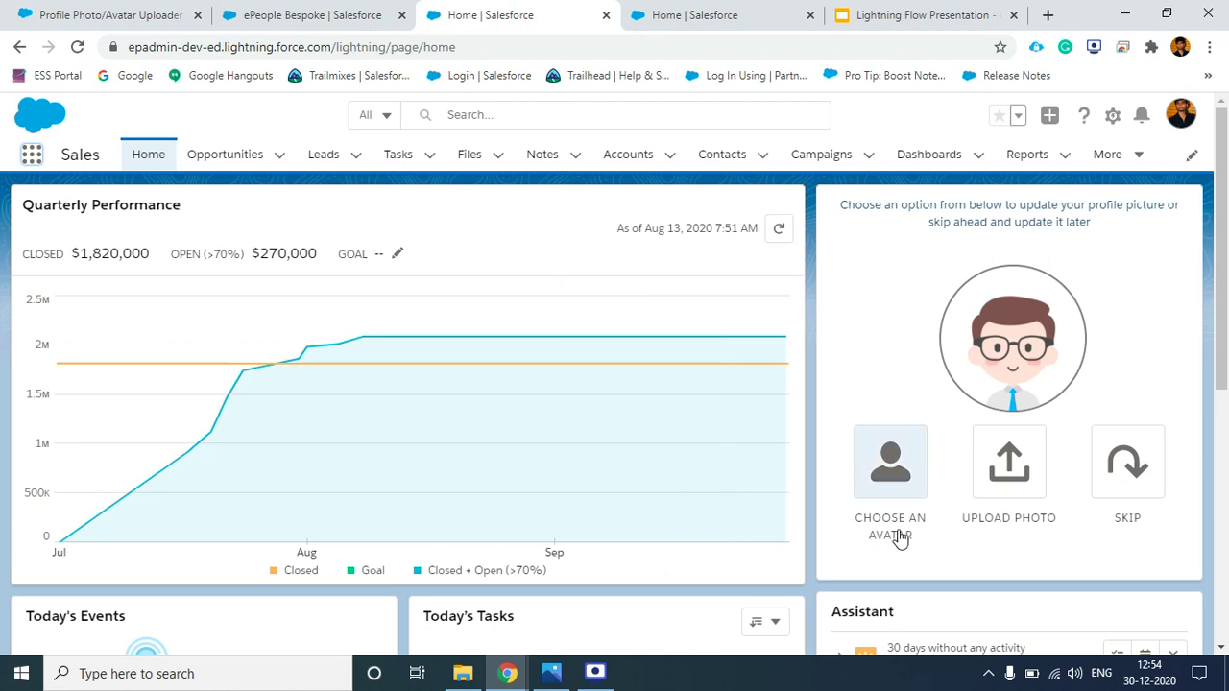
pyautogui.click(71, 48)
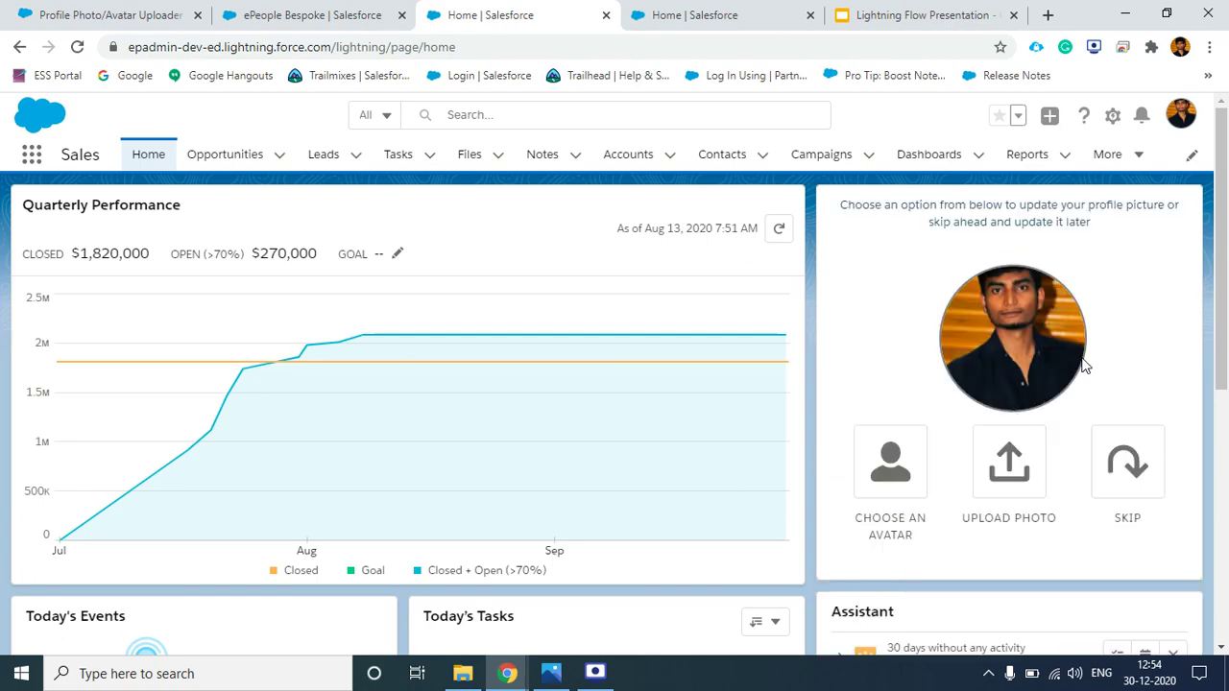
# Step: Choose the avatar of the man with glasses and blue tie in the Home page photo uploader and complete the flow
pyautogui.click(923, 482)
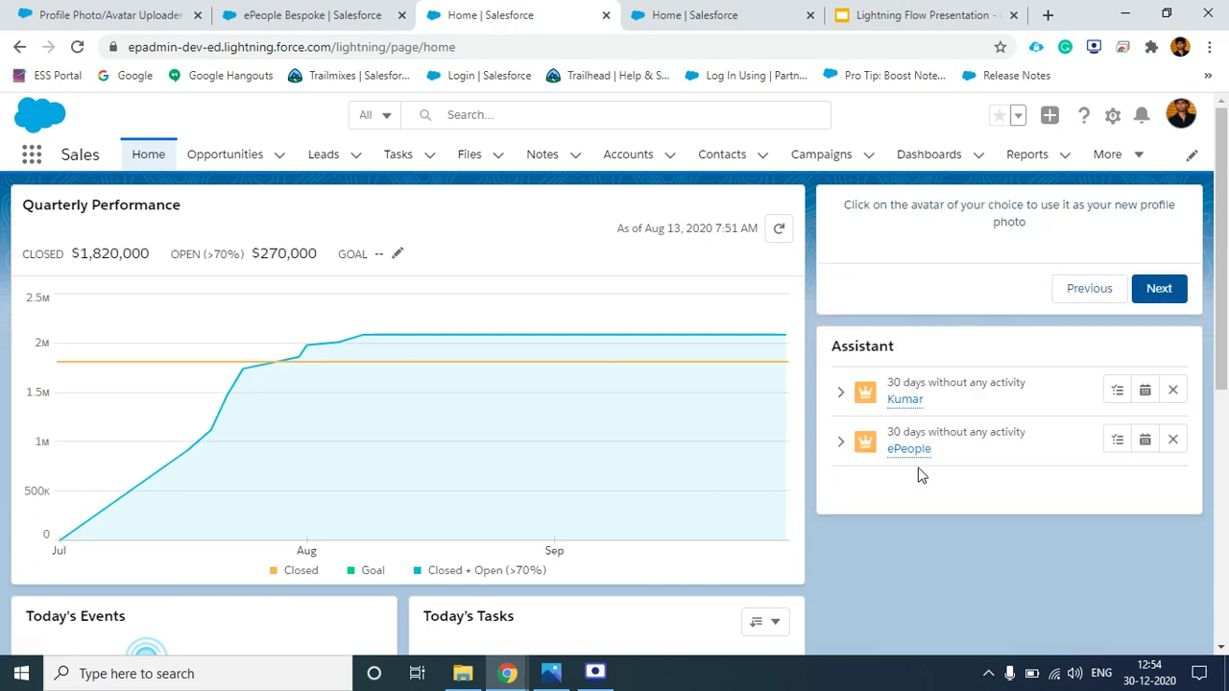
pyautogui.scroll(-5, 940, 423)
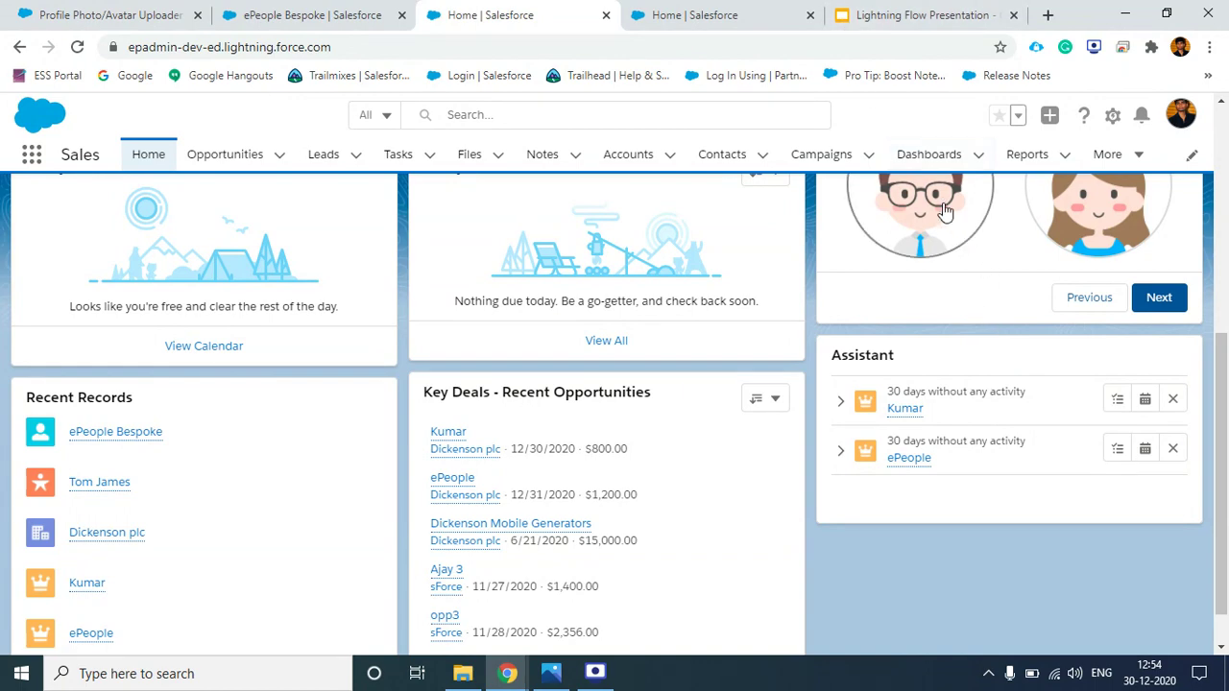
pyautogui.click(1156, 297)
pyautogui.click(1158, 335)
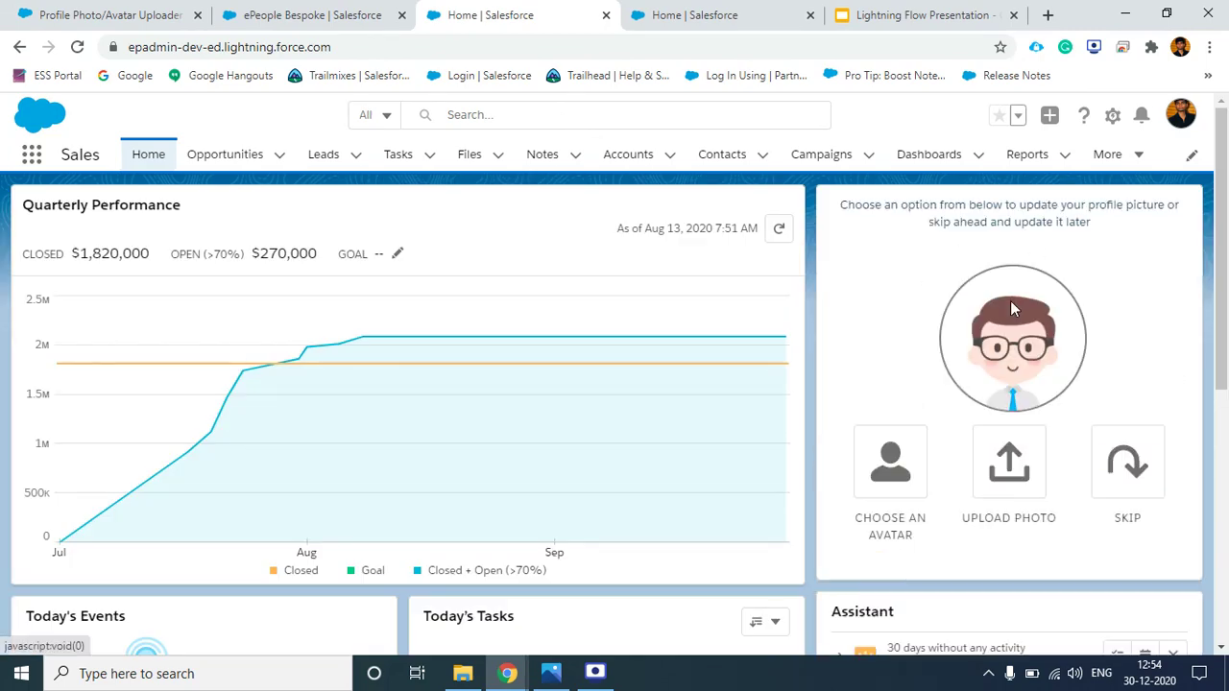
# Step: Return to the Service Console user profile page and reload it to check the newly chosen avatar
pyautogui.click(312, 14)
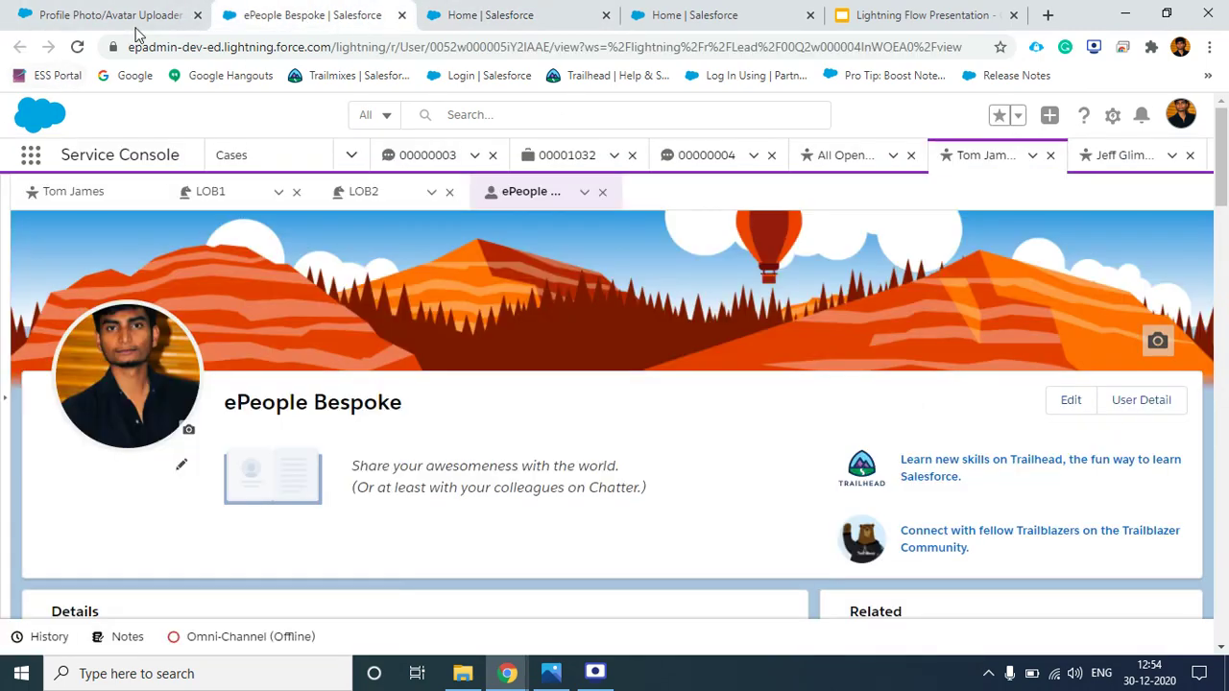
pyautogui.click(77, 46)
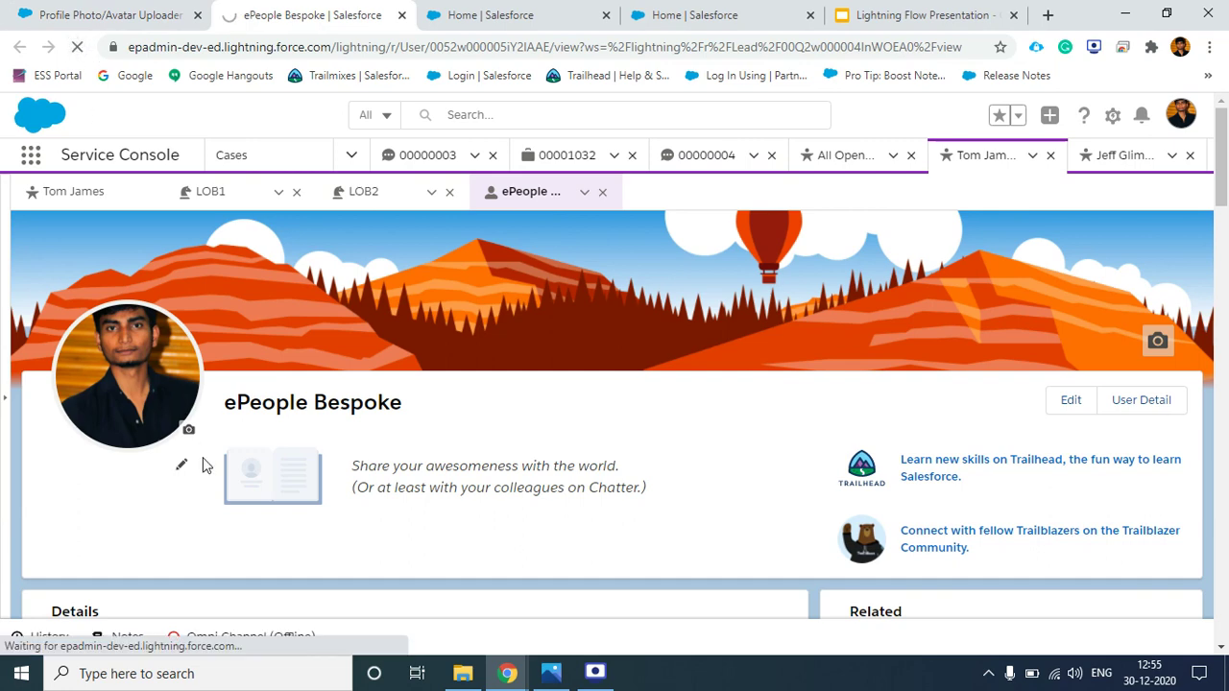